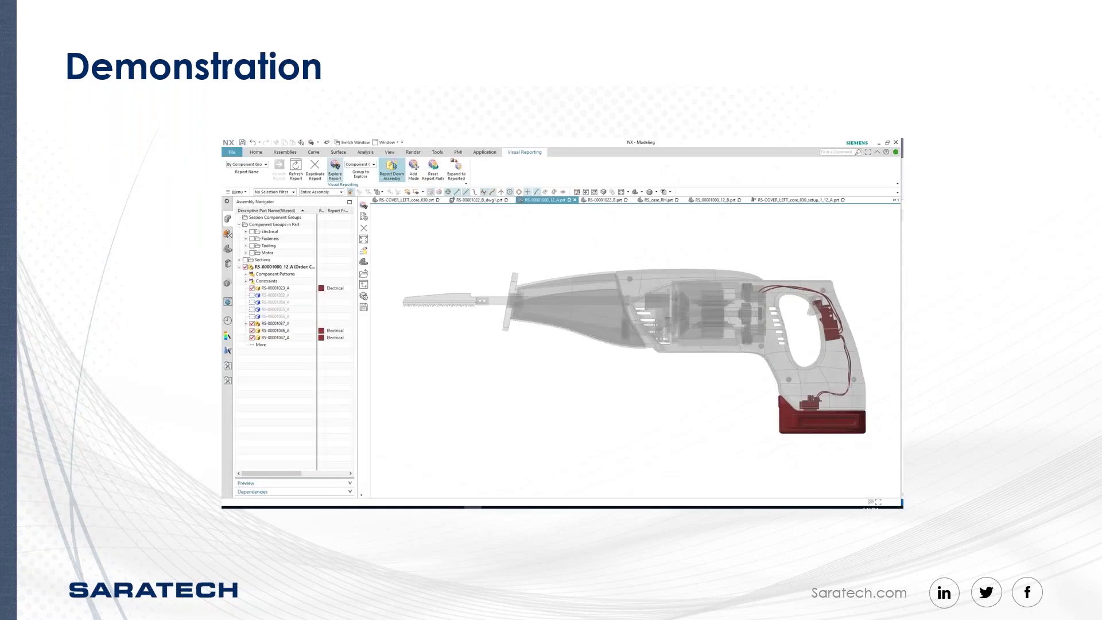
- Switch from the presentation to the NX window with the reciprocating saw assembly
{"action": "key", "text": "super+Tab"}
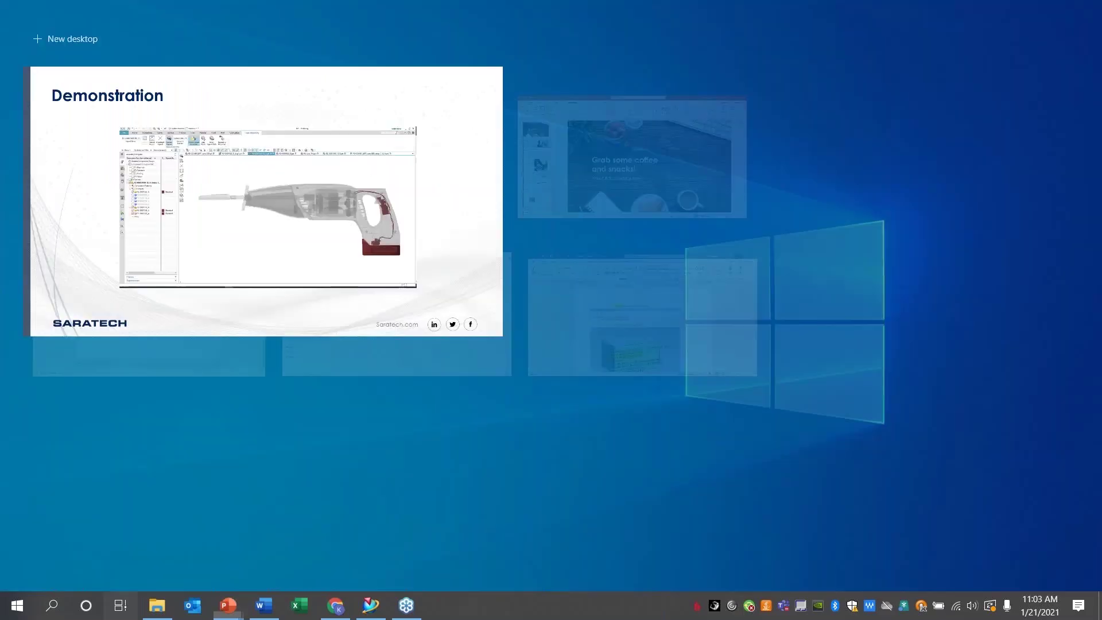
{"action": "left_click", "coordinate": [361, 195]}
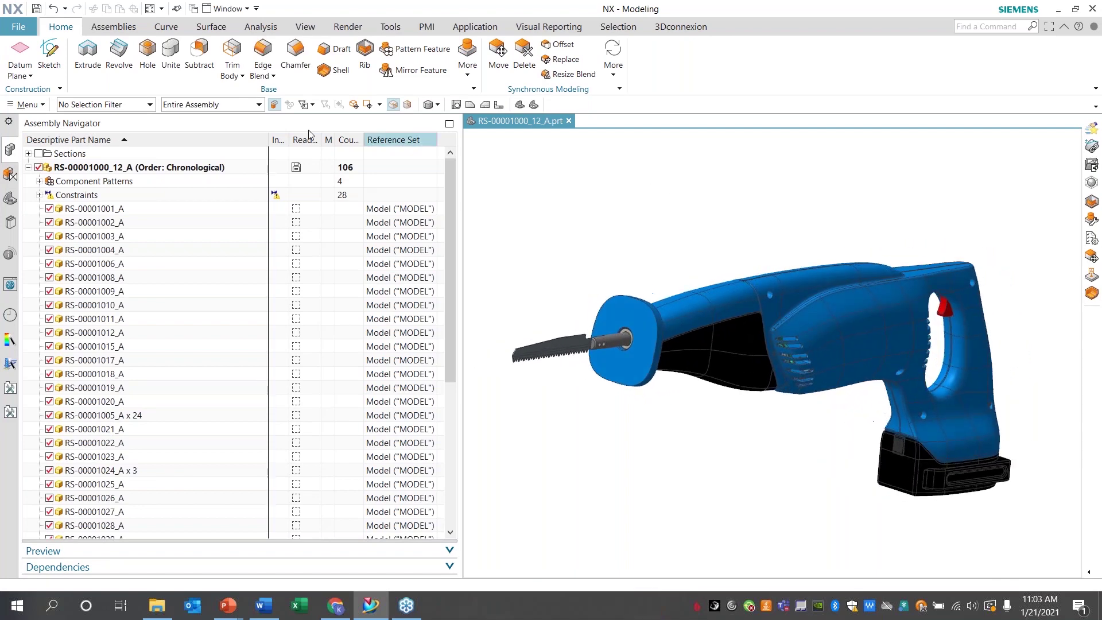
- Clip the saw assembly with Section 1 to inspect its interior, and restore the unclipped view
{"action": "left_click", "coordinate": [28, 154]}
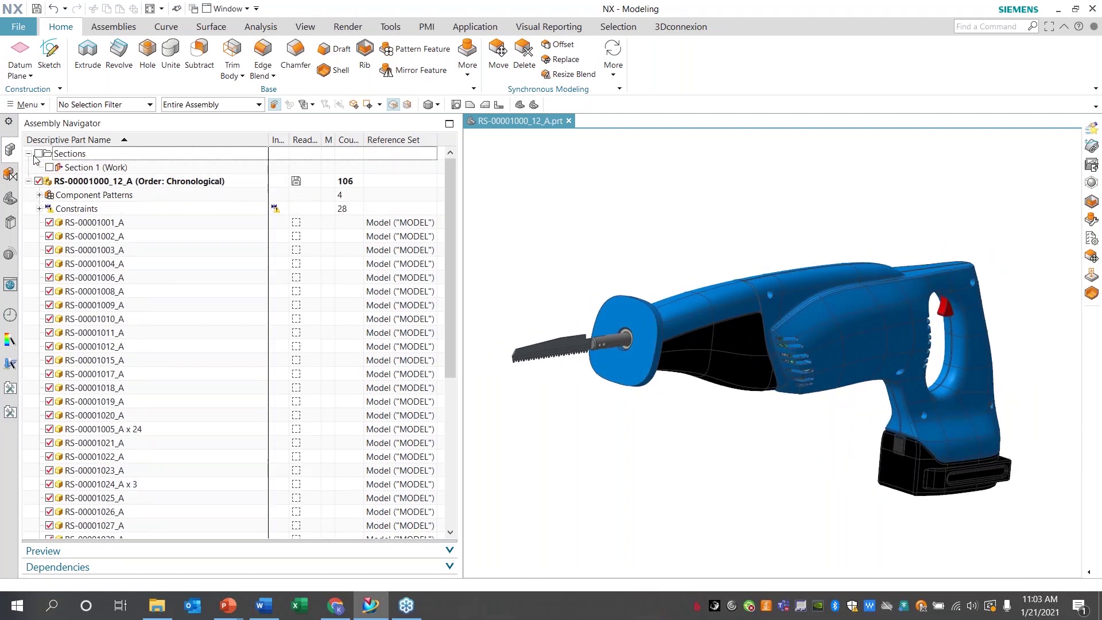
{"action": "right_click", "coordinate": [125, 170]}
{"action": "left_click", "coordinate": [144, 173]}
{"action": "middle_click_drag", "start_coordinate": [790, 221], "coordinate": [817, 215]}
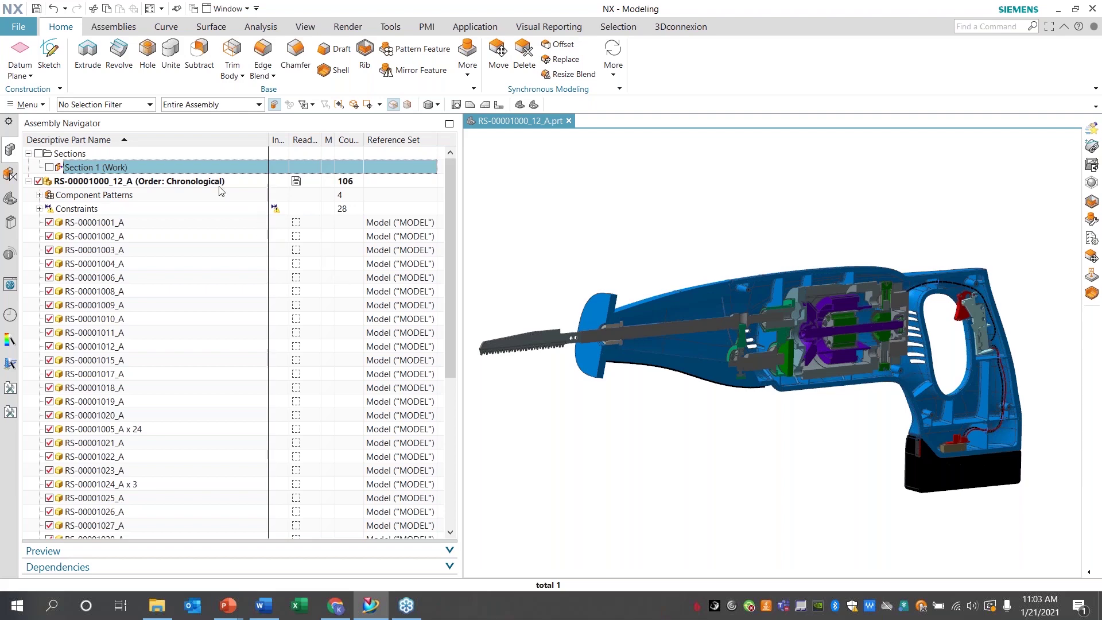
{"action": "right_click", "coordinate": [216, 166]}
{"action": "left_click", "coordinate": [241, 171]}
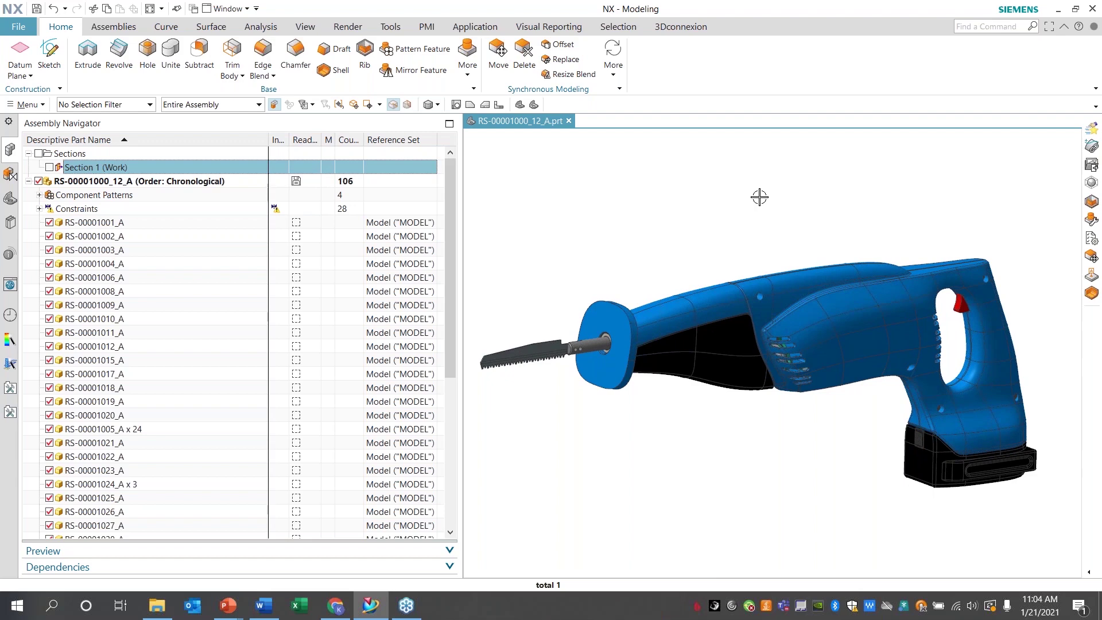
- Open the Visual Reporting tool from HD3D Tools for the saw assembly
{"action": "right_click", "coordinate": [771, 26]}
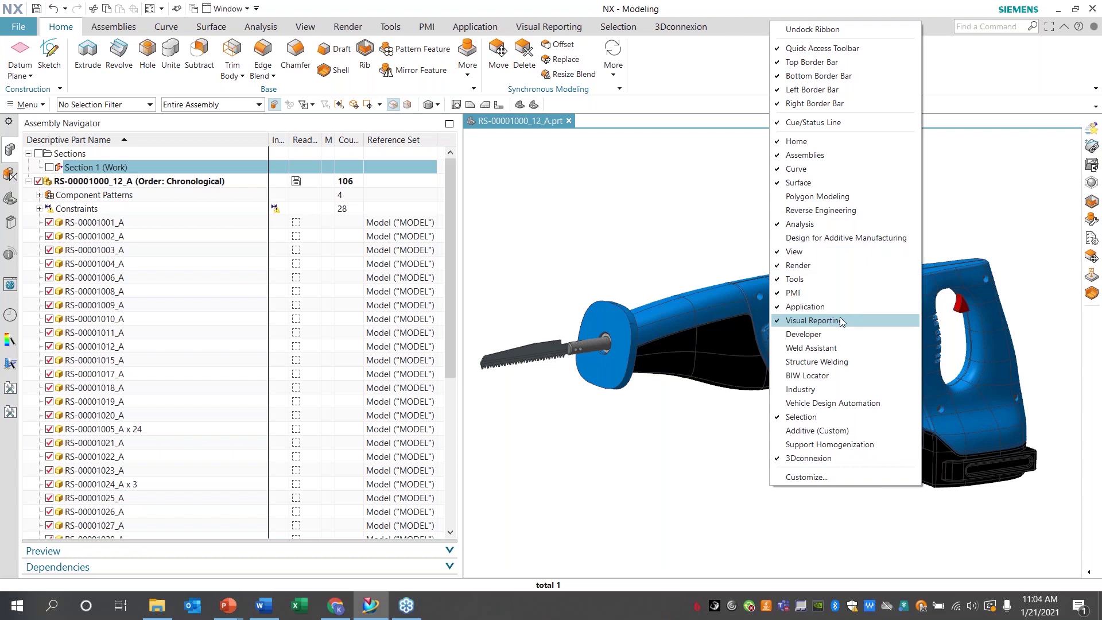
{"action": "left_click", "coordinate": [562, 29]}
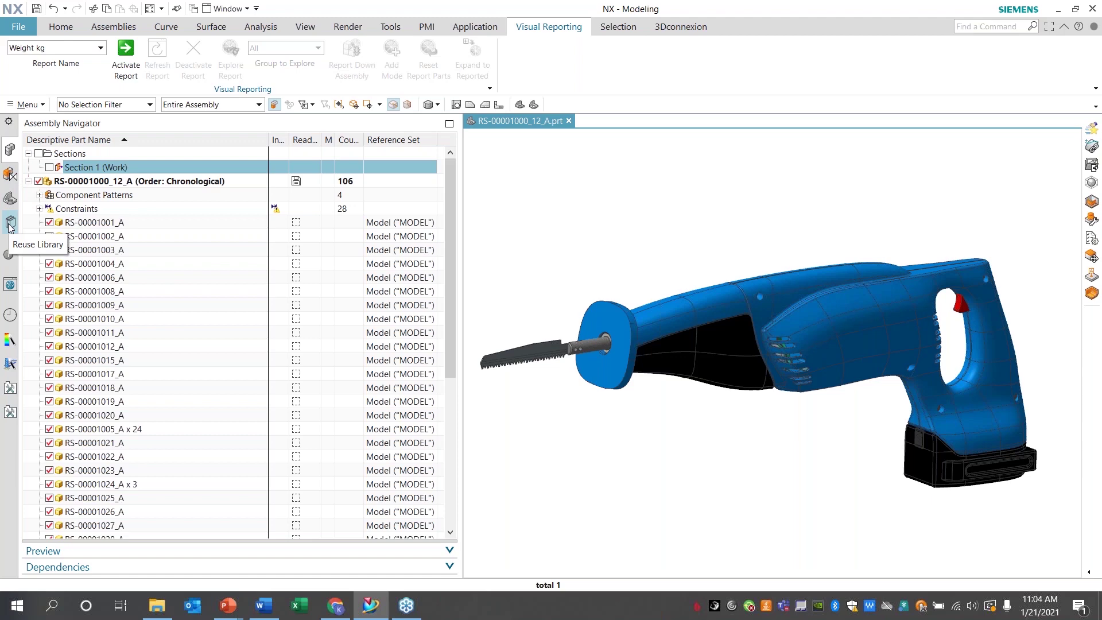
{"action": "left_click", "coordinate": [10, 255]}
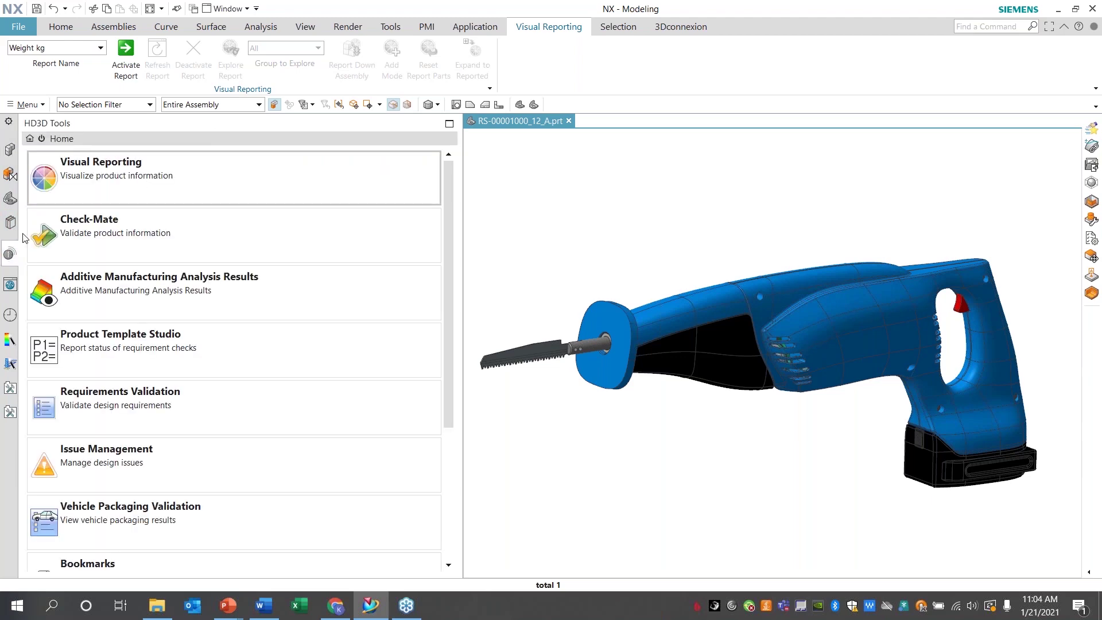
{"action": "scroll", "coordinate": [357, 290], "scroll_direction": "down", "scroll_amount": 1}
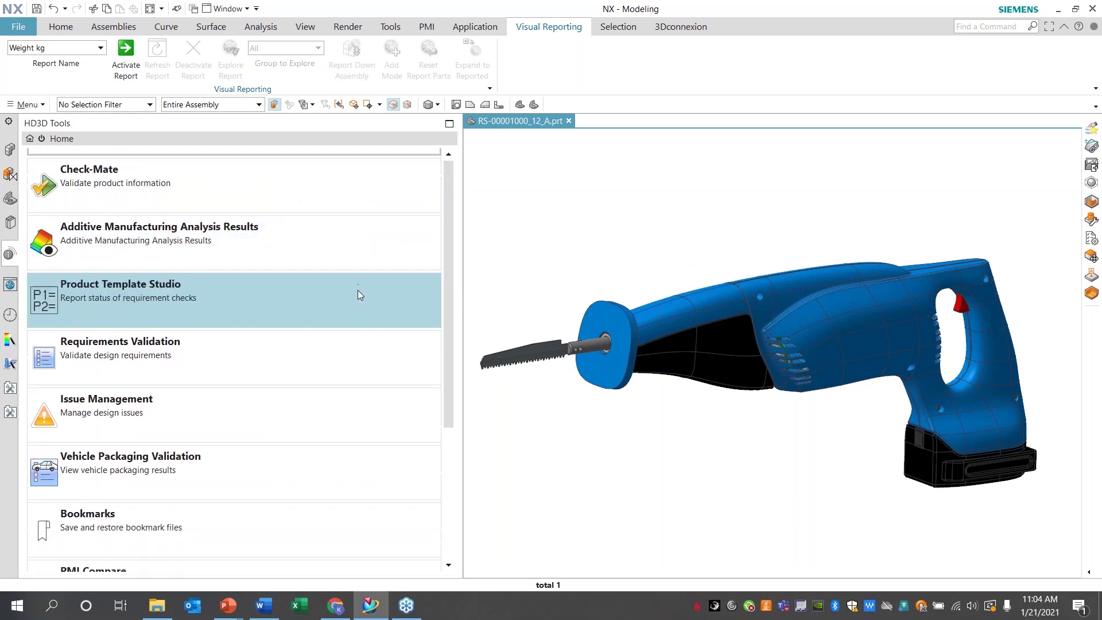
{"action": "scroll", "coordinate": [402, 322], "scroll_direction": "down", "scroll_amount": 3}
{"action": "left_click_drag", "start_coordinate": [447, 348], "coordinate": [447, 216]}
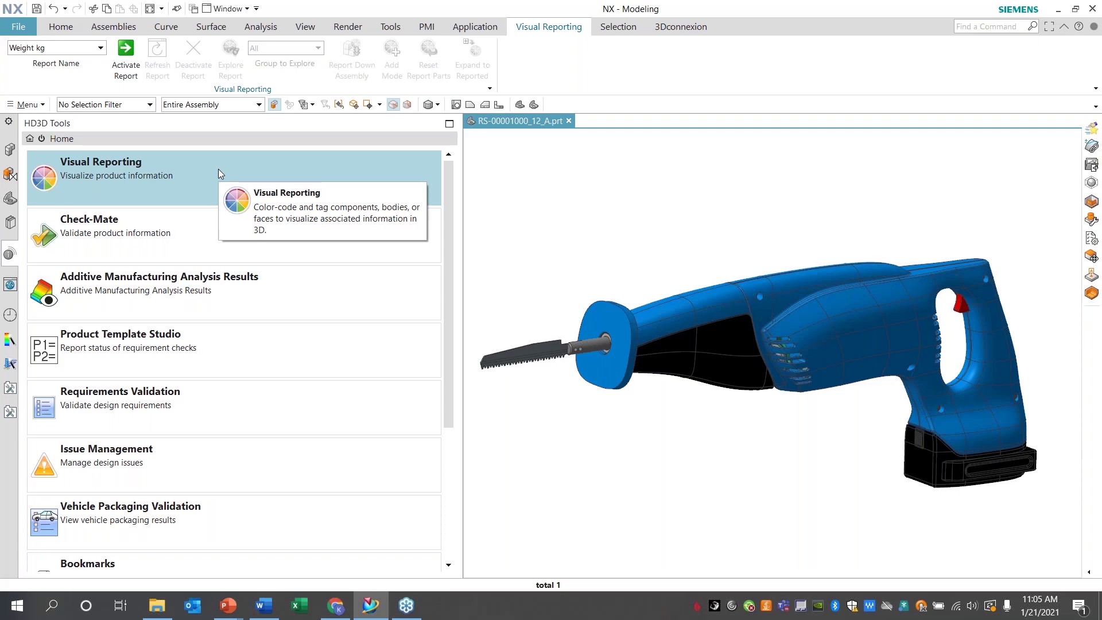
{"action": "left_click", "coordinate": [250, 172]}
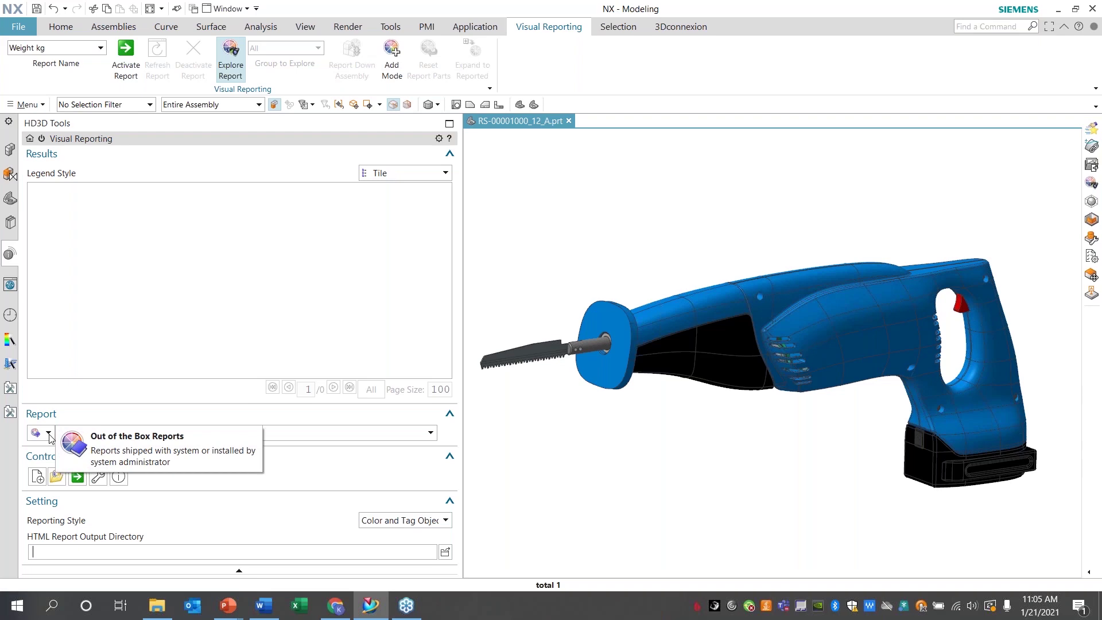
- Activate the out-of-the-box By Component Group report on the assembly and close its floating legend
{"action": "left_click", "coordinate": [50, 438]}
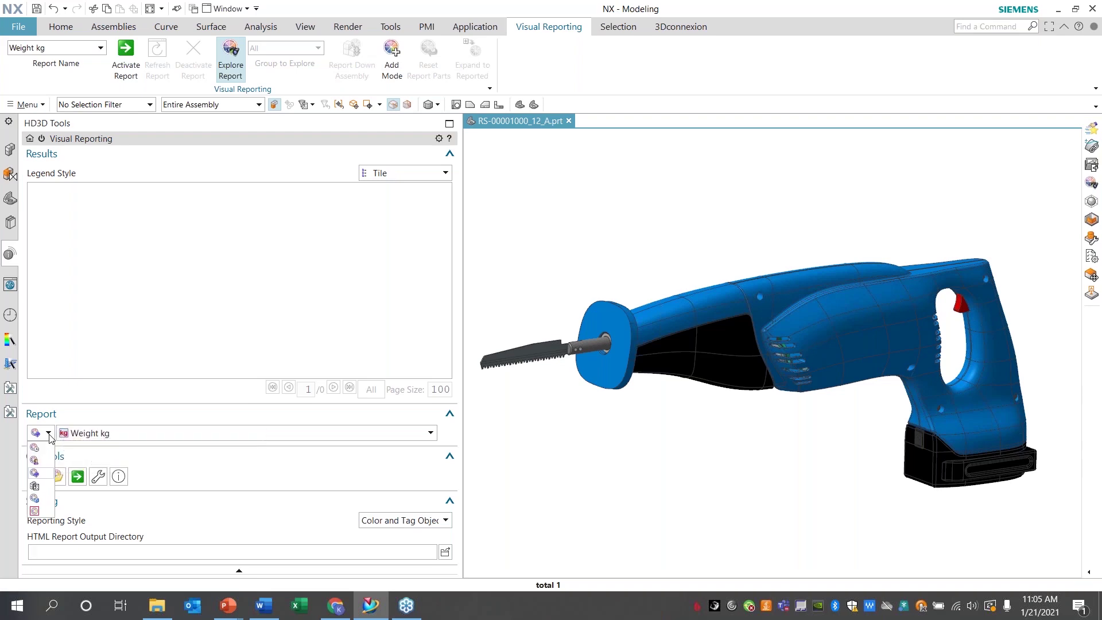
{"action": "left_click", "coordinate": [42, 475]}
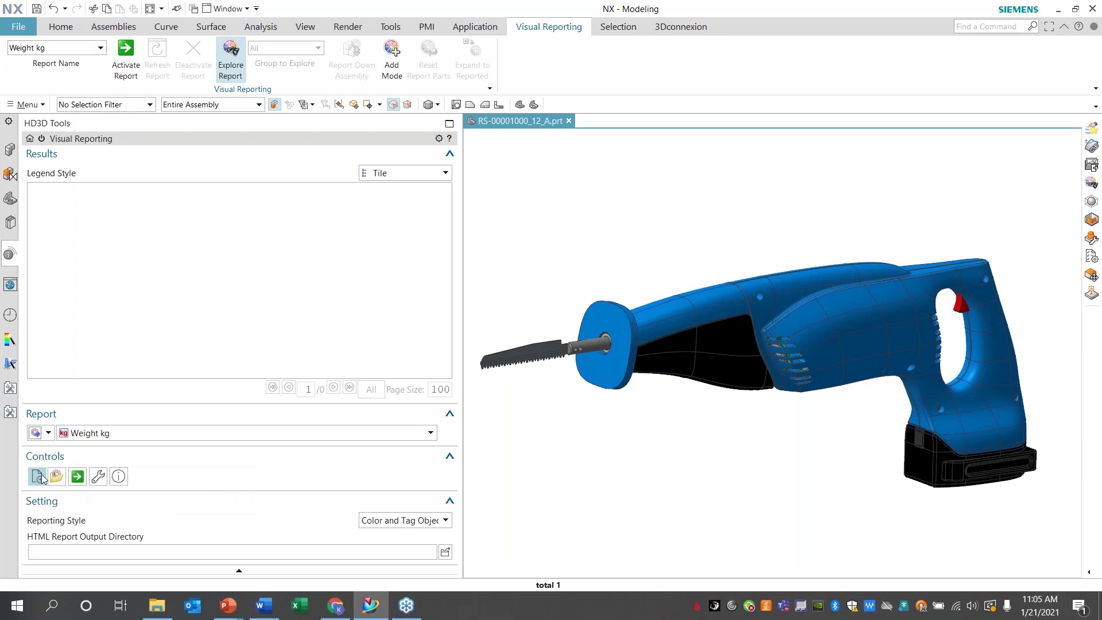
{"action": "left_click", "coordinate": [153, 438]}
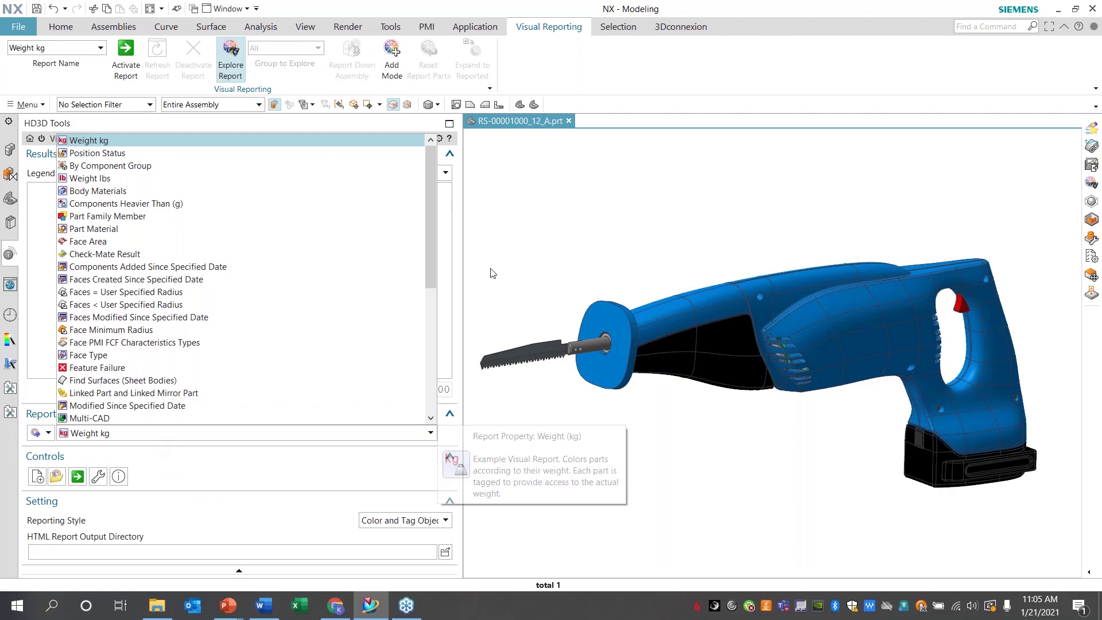
{"action": "mouse_move", "coordinate": [432, 184]}
{"action": "left_mouse_down"}
{"action": "mouse_move", "coordinate": [432, 352]}
{"action": "mouse_move", "coordinate": [433, 173]}
{"action": "left_mouse_up"}
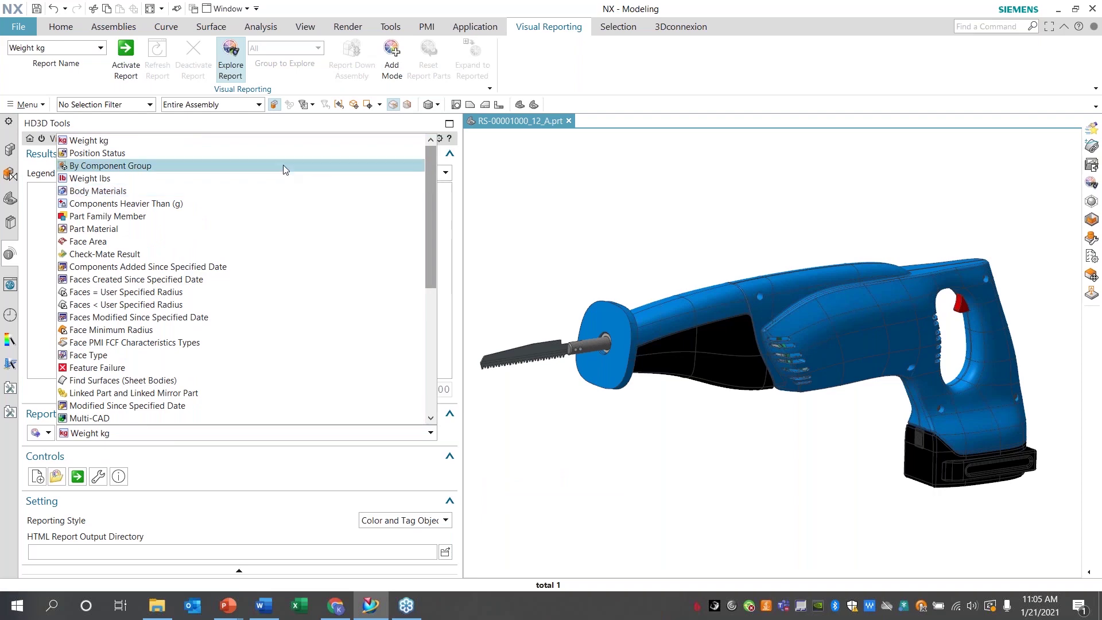
{"action": "left_click", "coordinate": [226, 163]}
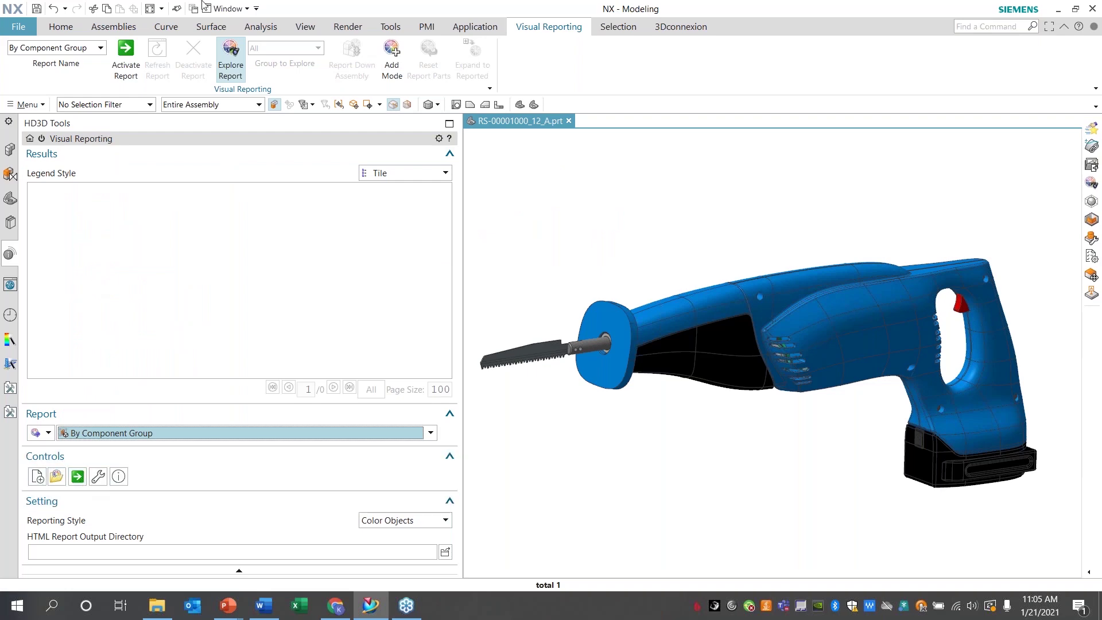
{"action": "left_click", "coordinate": [132, 50]}
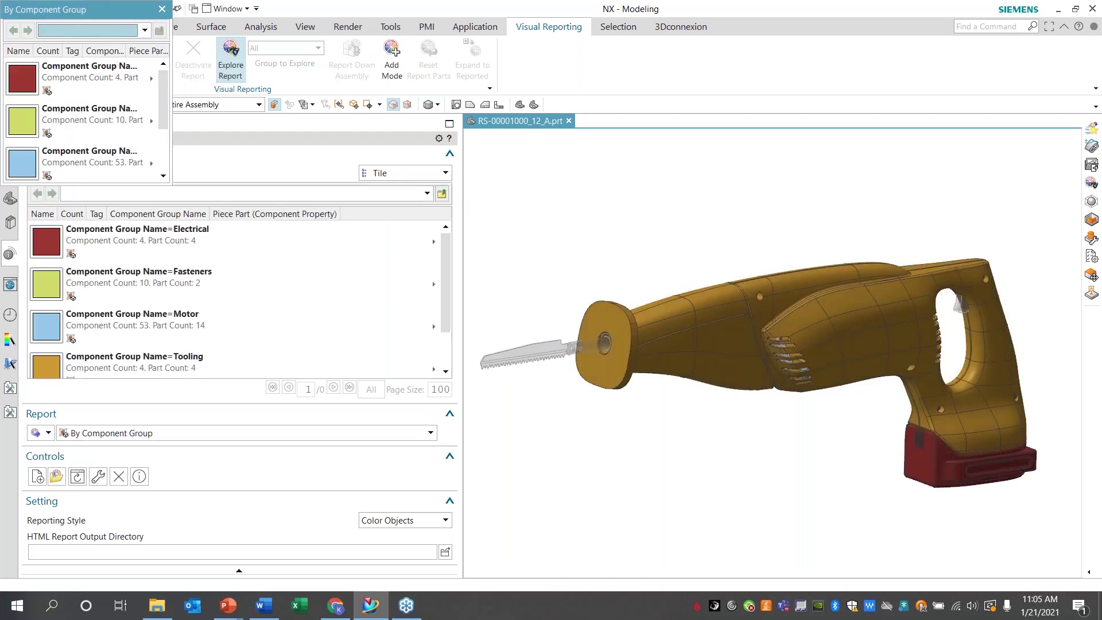
{"action": "left_click", "coordinate": [161, 9]}
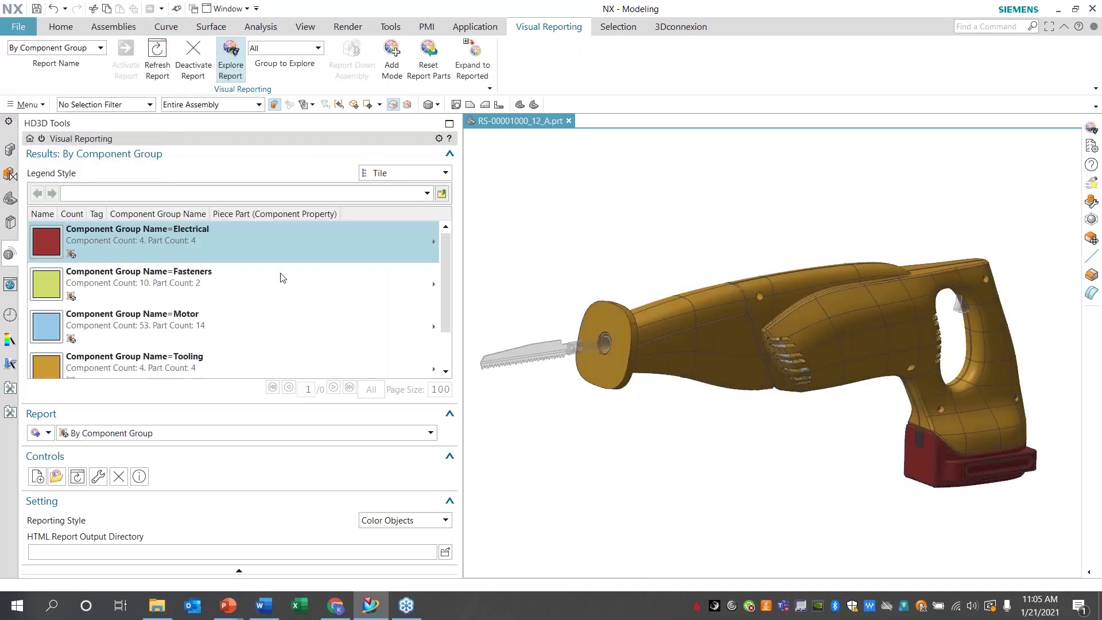
{"action": "left_click_drag", "start_coordinate": [447, 264], "coordinate": [450, 318]}
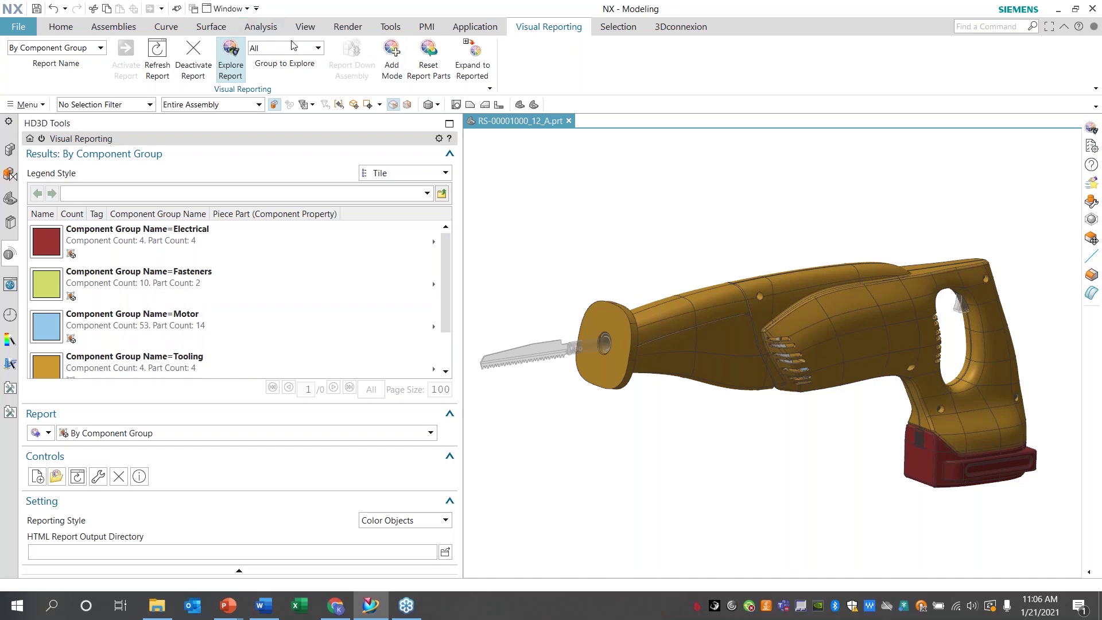
- Explore the Electrical, Fasteners and Motor component groups one after another in the active report
{"action": "left_click", "coordinate": [319, 50]}
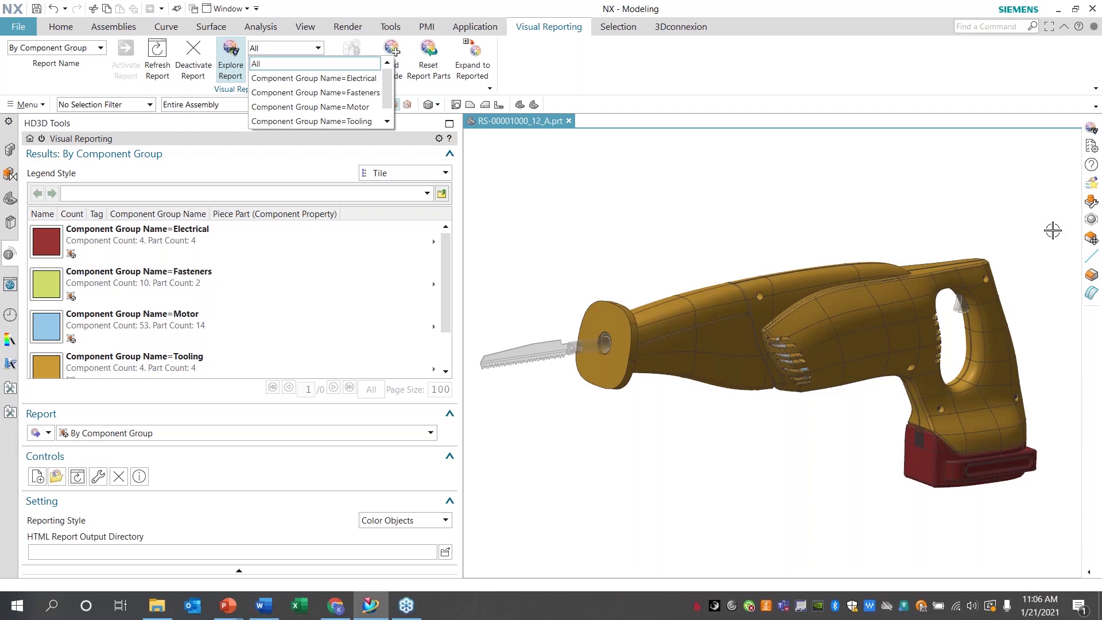
{"action": "left_click", "coordinate": [352, 83]}
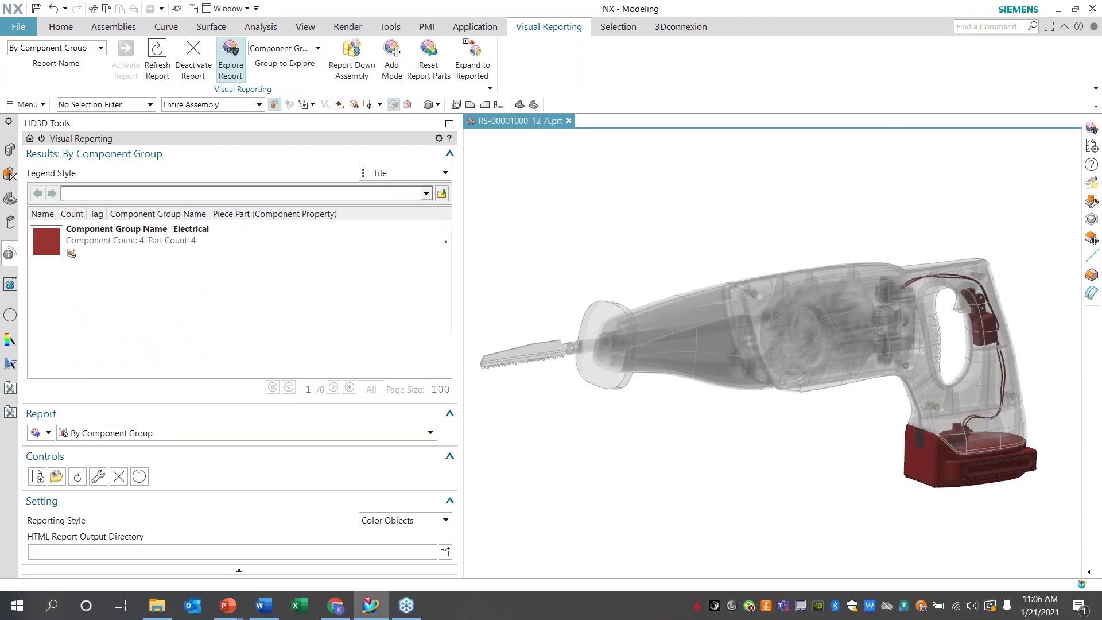
{"action": "left_click", "coordinate": [319, 50]}
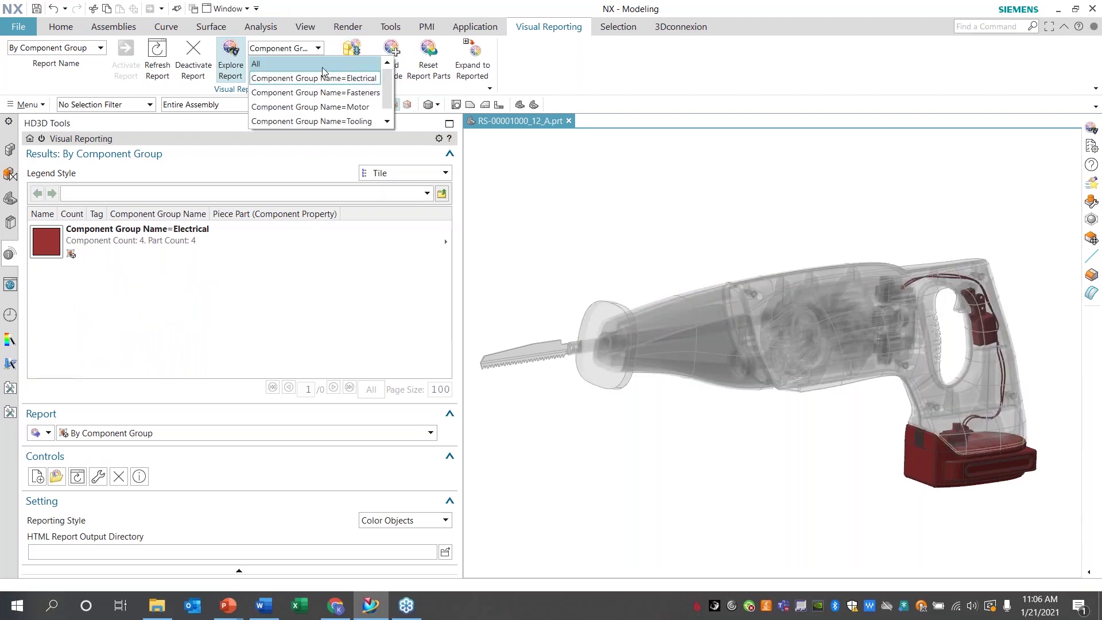
{"action": "left_click", "coordinate": [336, 93]}
{"action": "left_click", "coordinate": [319, 49]}
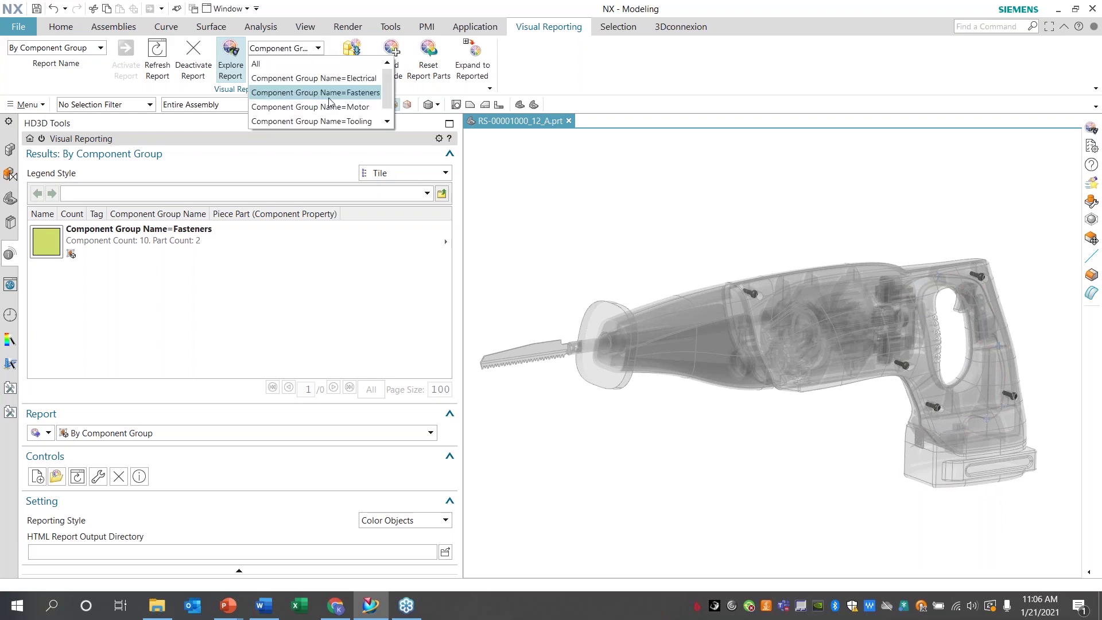
{"action": "left_click", "coordinate": [333, 102]}
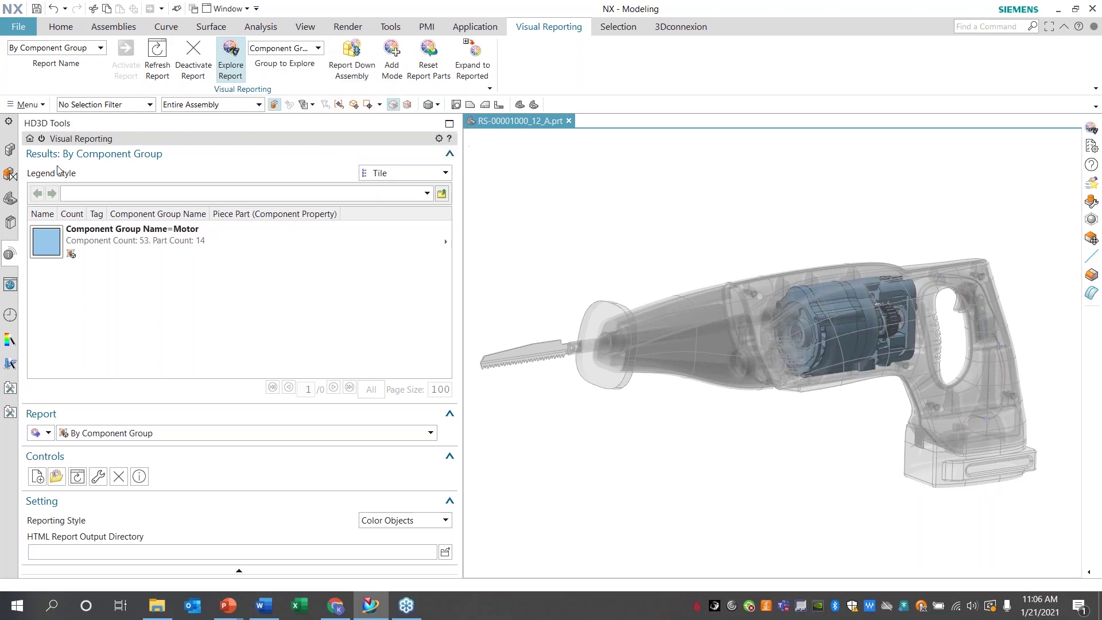
- Review the Motor group's parts in the Assembly Navigator and set the group to explore back to All
{"action": "left_click", "coordinate": [10, 151]}
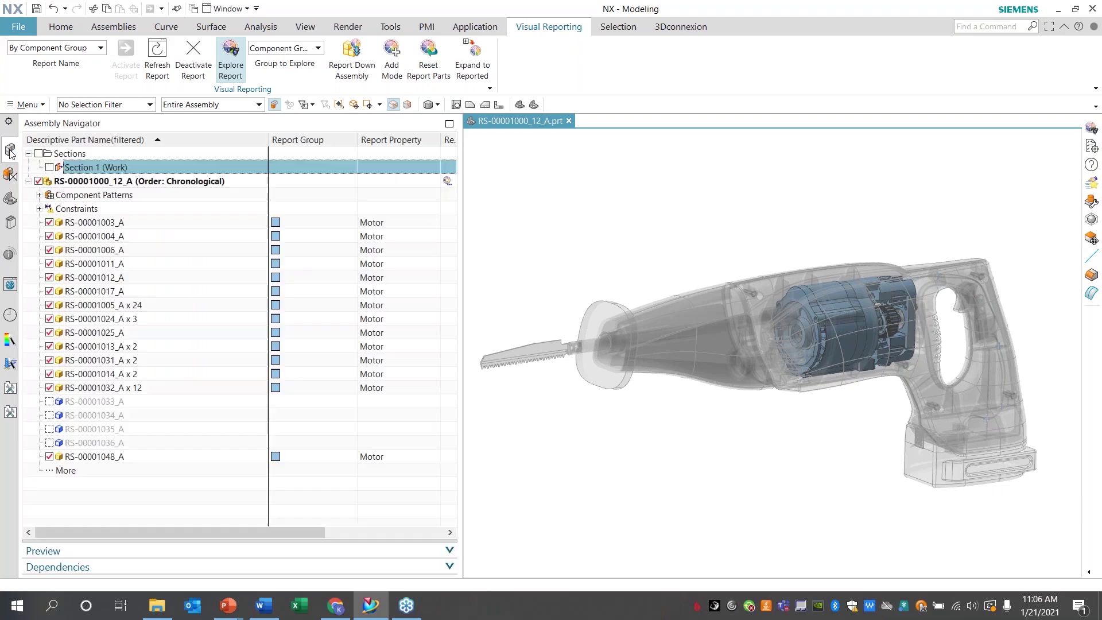
{"action": "left_click", "coordinate": [12, 256]}
{"action": "left_click", "coordinate": [289, 50]}
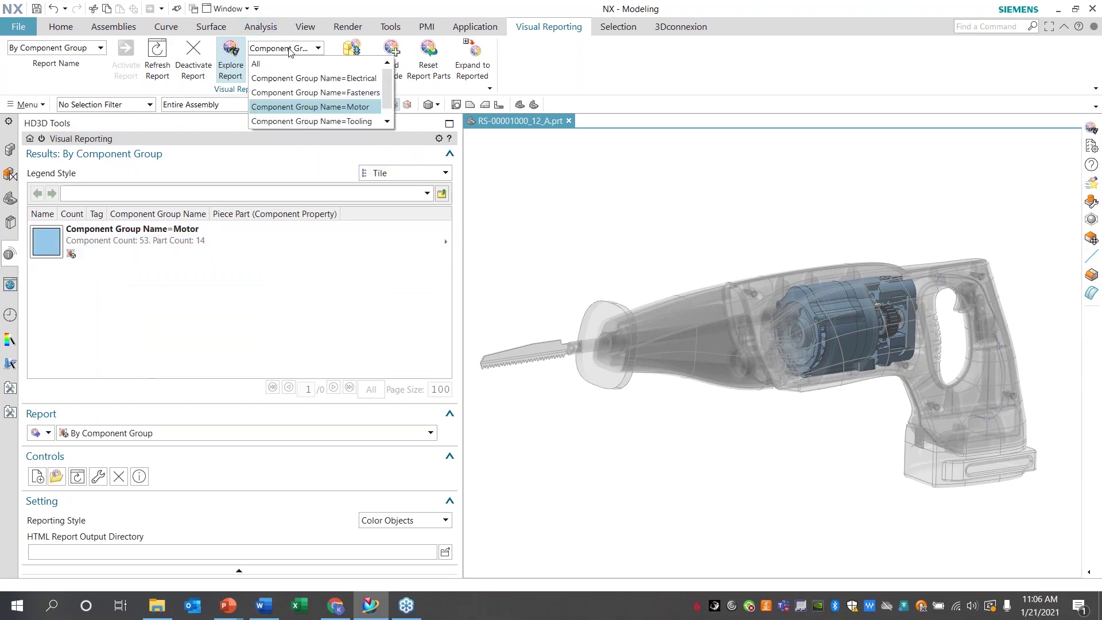
{"action": "left_click", "coordinate": [263, 64]}
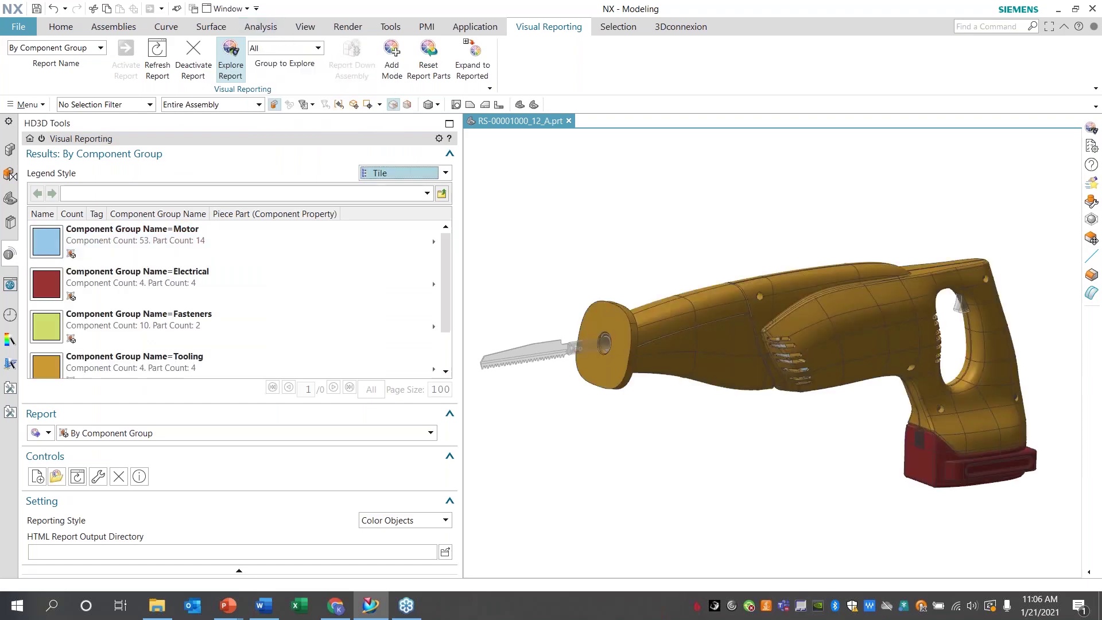
- Replace the current report with the Position Status report and activate it
{"action": "left_click", "coordinate": [207, 436]}
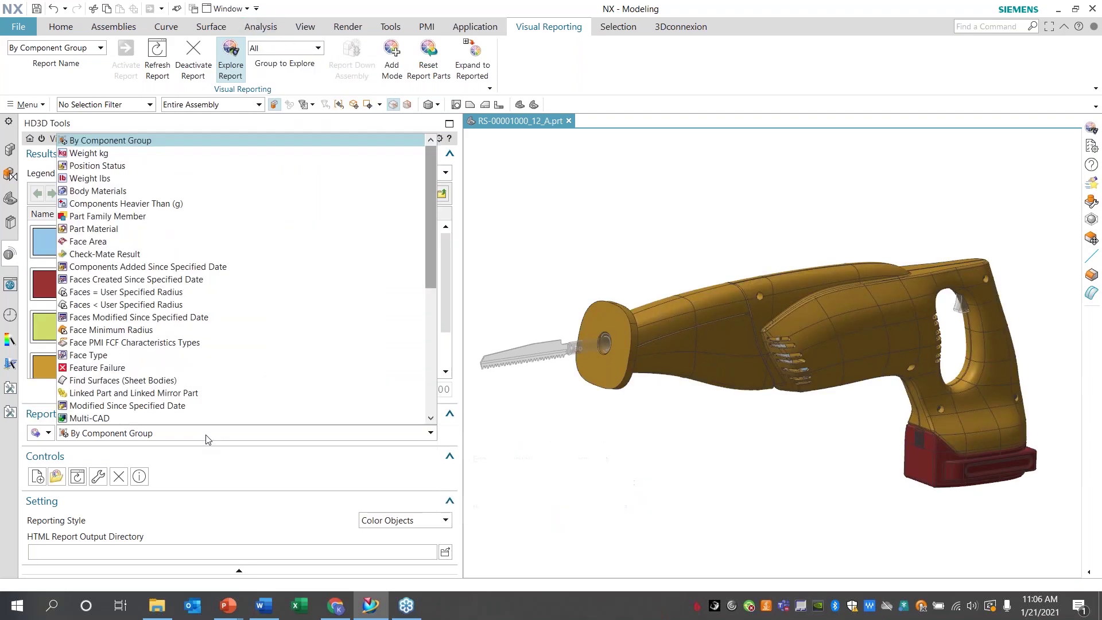
{"action": "left_click", "coordinate": [161, 167]}
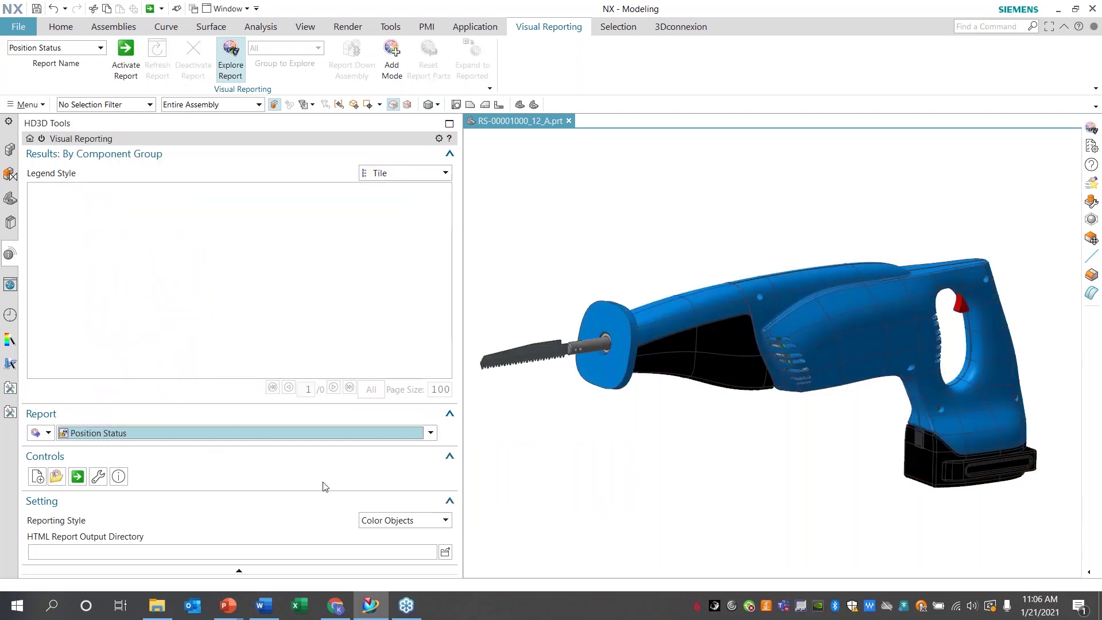
{"action": "left_click", "coordinate": [78, 476]}
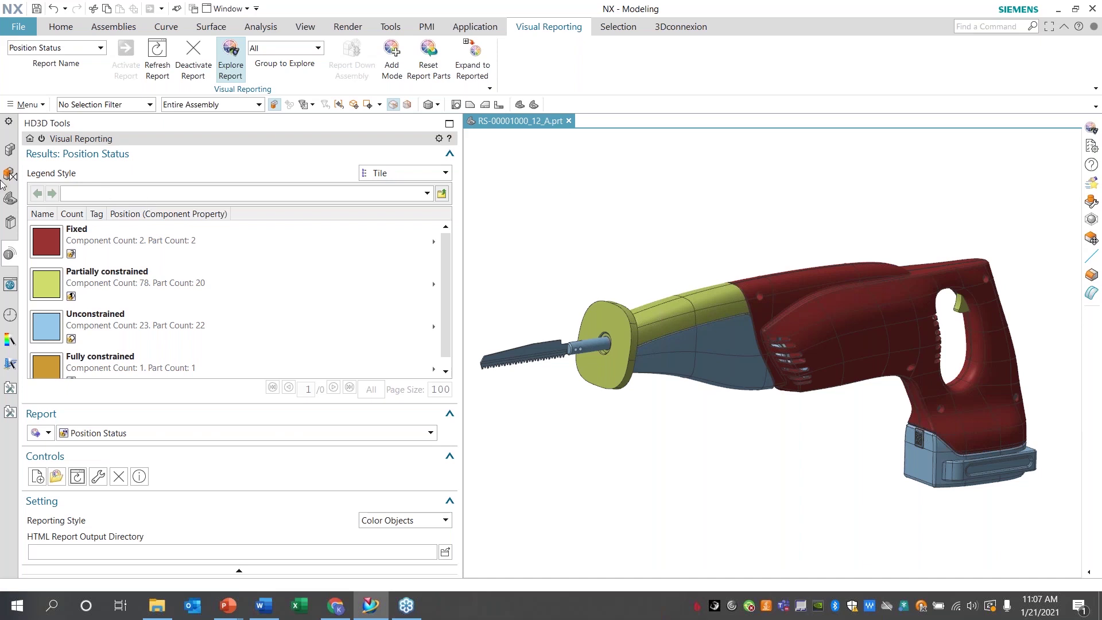
- Examine the assembly's constraints in the Constraint Navigator and the status groups in the Position Status report's legend
{"action": "left_click", "coordinate": [11, 173]}
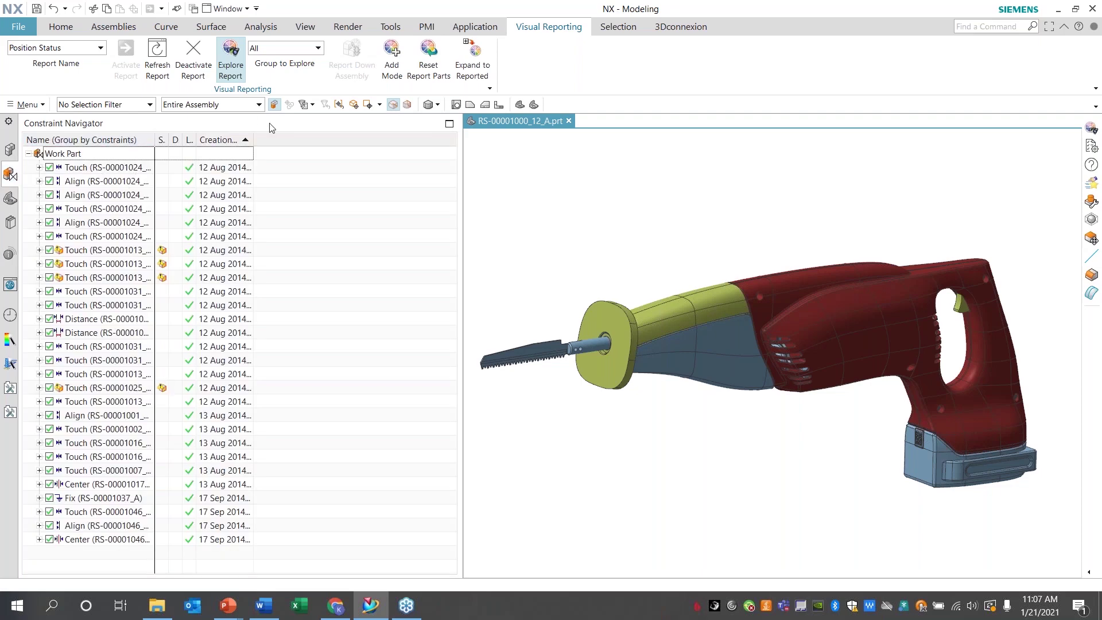
{"action": "left_click", "coordinate": [205, 167]}
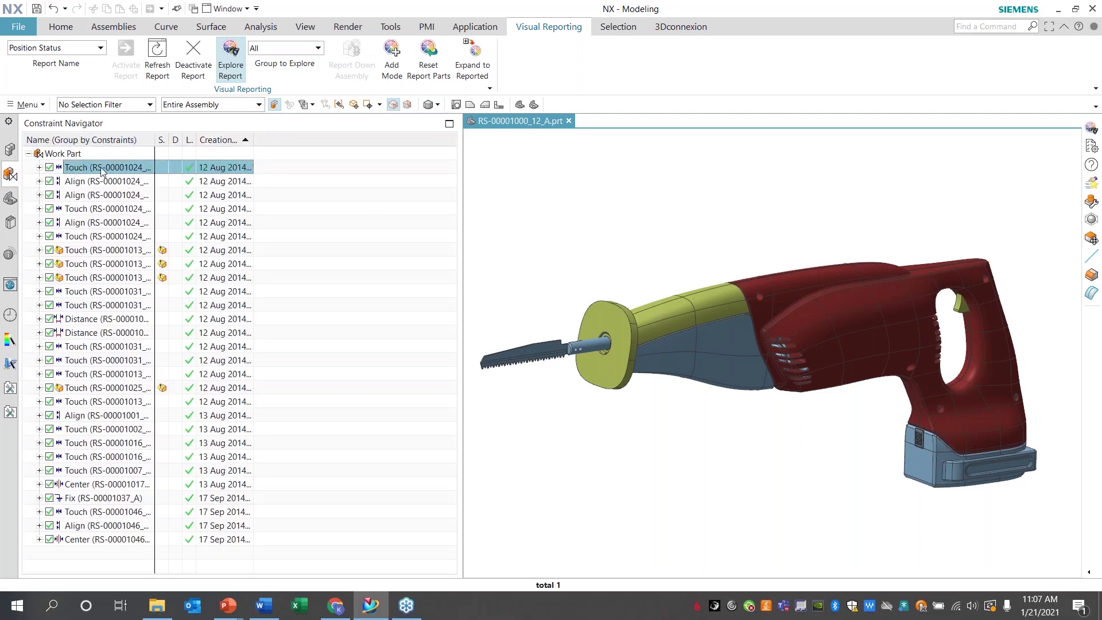
{"action": "left_click", "coordinate": [9, 256]}
{"action": "left_click", "coordinate": [249, 268]}
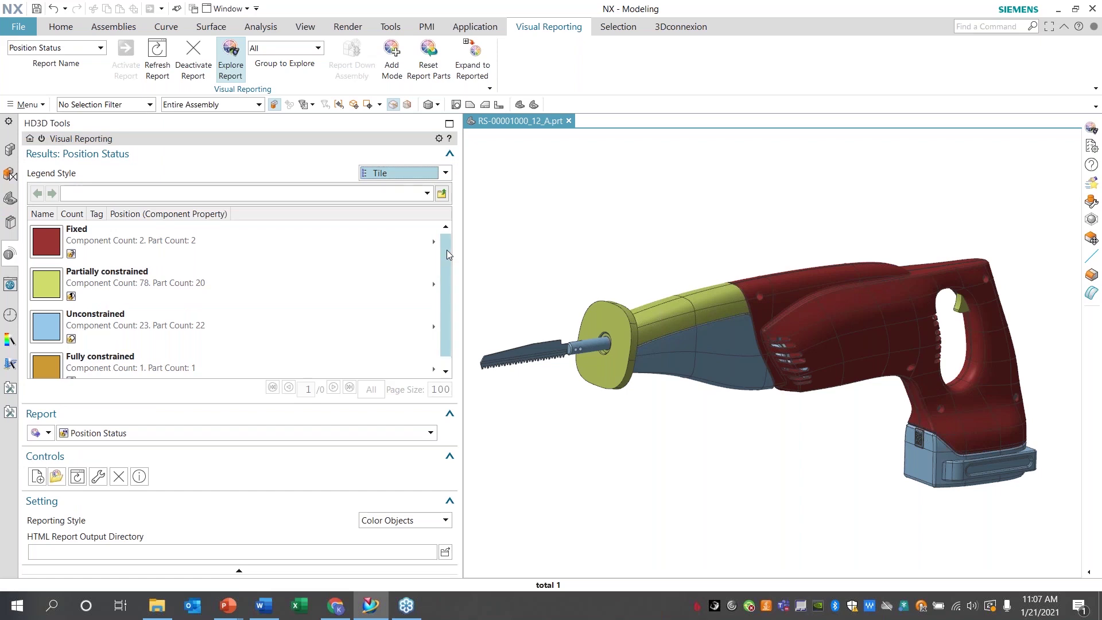
{"action": "left_click_drag", "start_coordinate": [450, 261], "coordinate": [453, 299]}
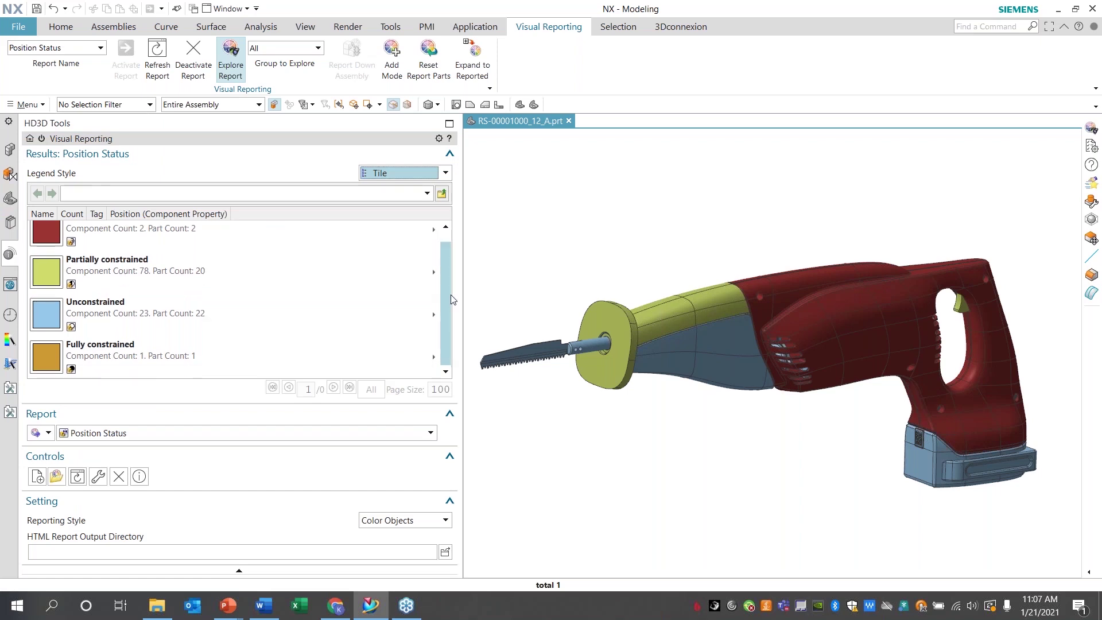
- Explore the Unconstrained group of the Position Status report and set the group to explore back to All
{"action": "left_click", "coordinate": [280, 50]}
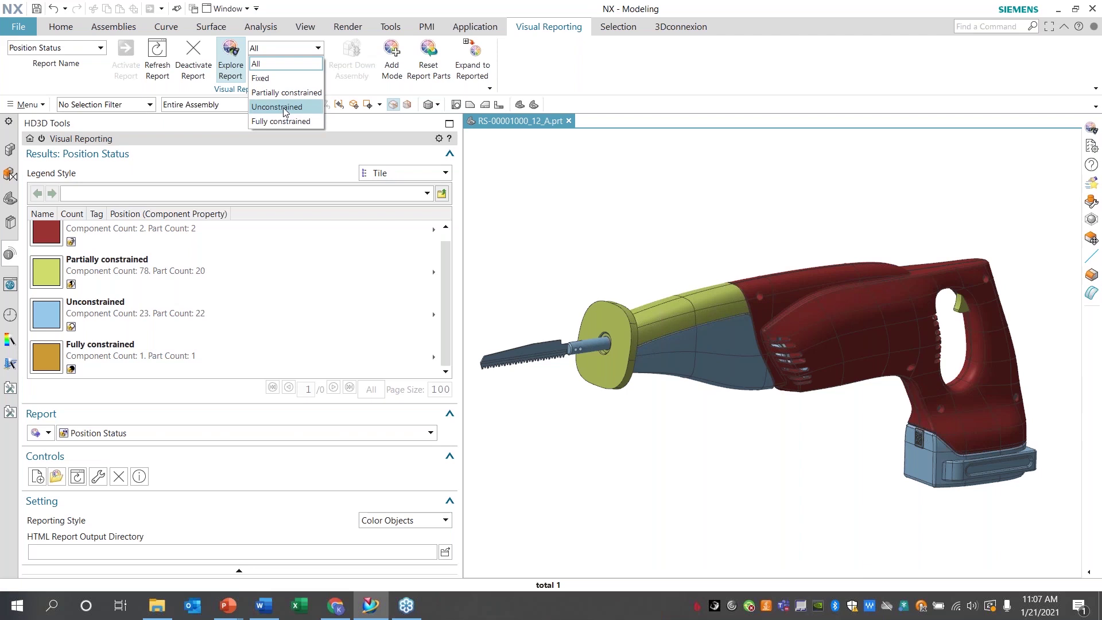
{"action": "left_click", "coordinate": [276, 107]}
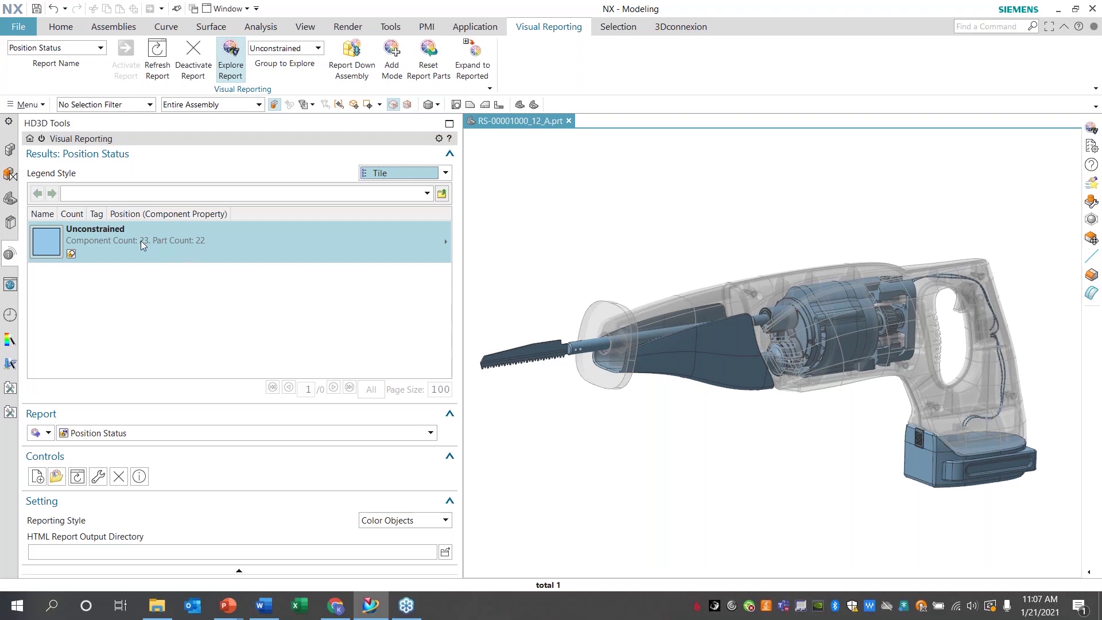
{"action": "left_click", "coordinate": [317, 48]}
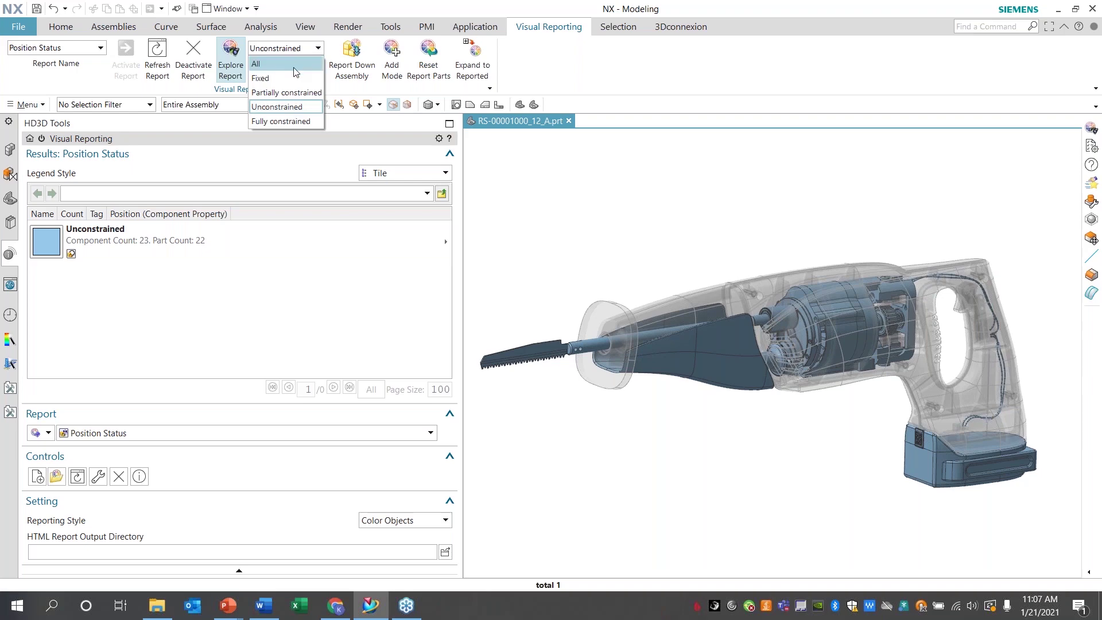
{"action": "left_click", "coordinate": [270, 62]}
- Replace the current report with the Weight kg report, activate it and review the weight ranges in its legend
{"action": "left_click", "coordinate": [101, 434]}
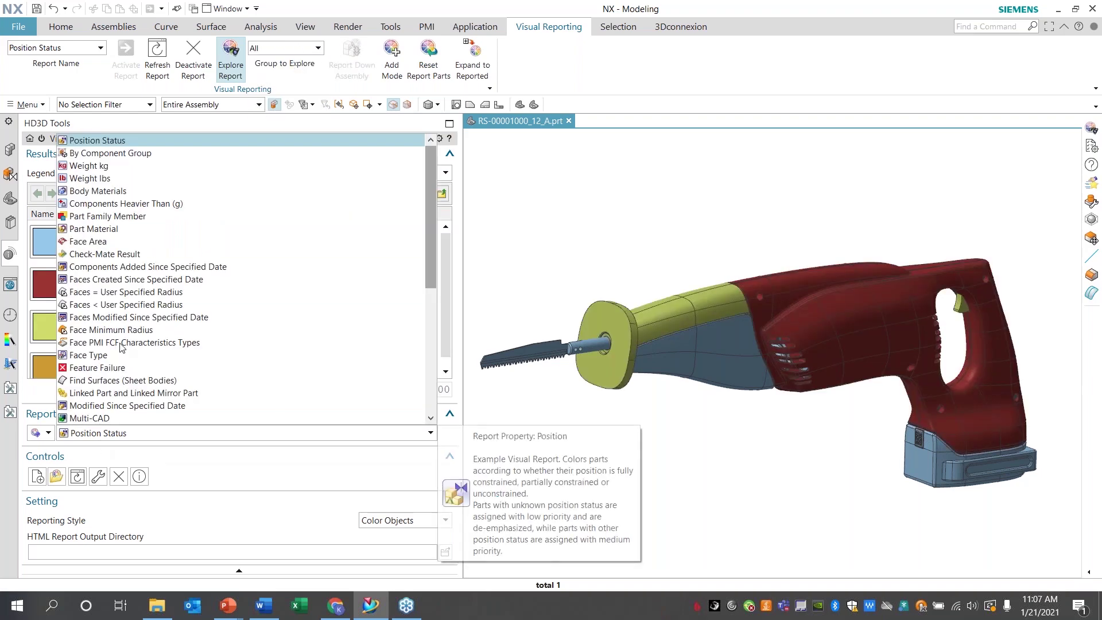
{"action": "left_click", "coordinate": [141, 167]}
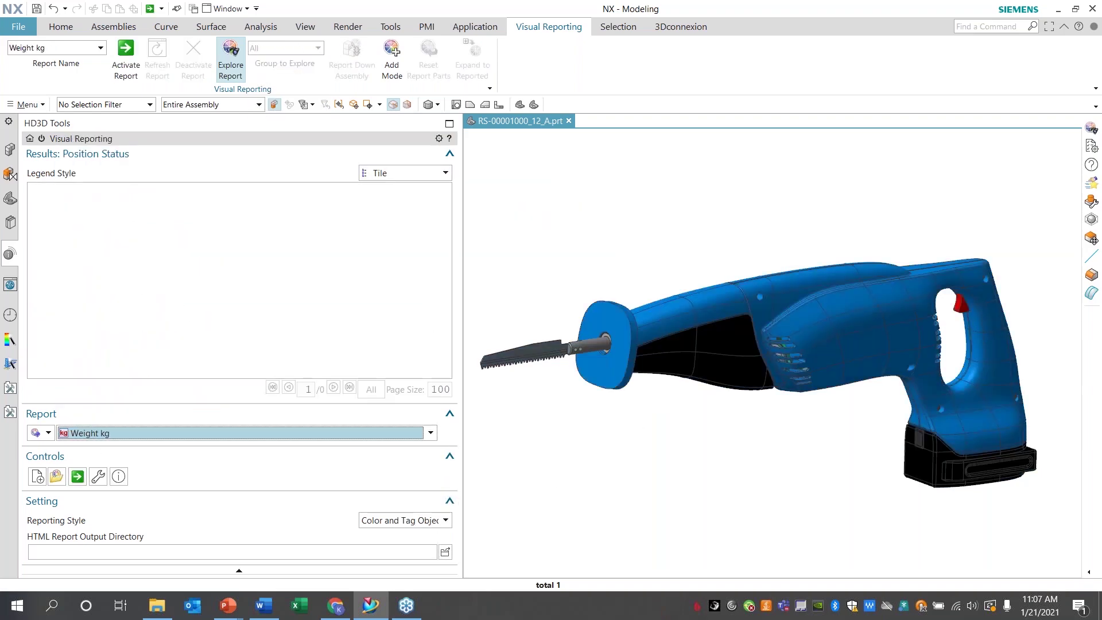
{"action": "left_click", "coordinate": [78, 478]}
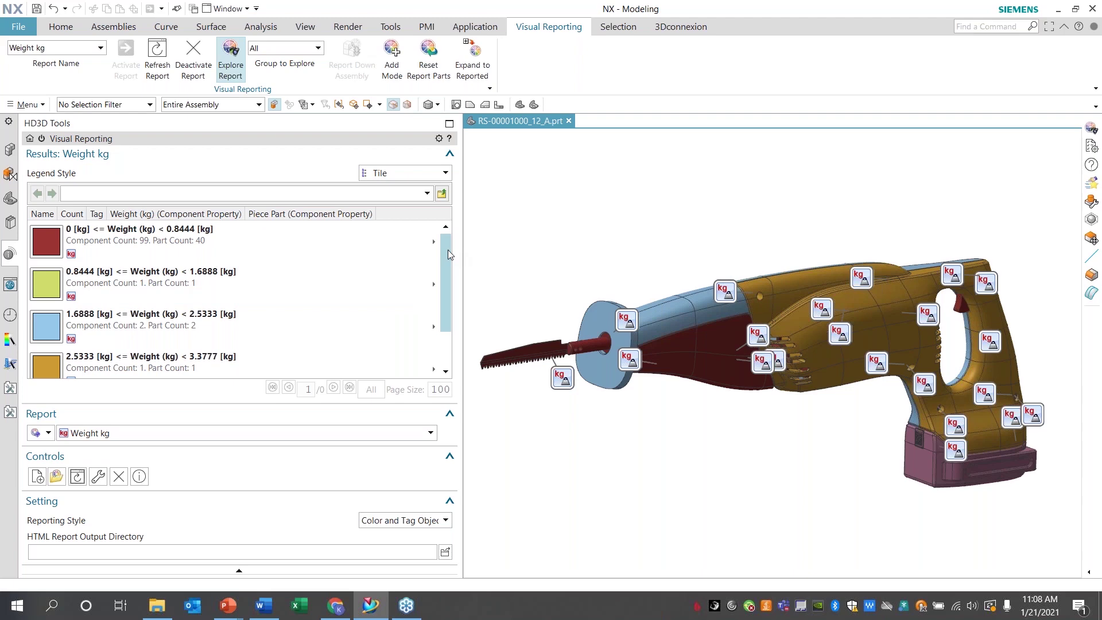
{"action": "left_click_drag", "start_coordinate": [448, 250], "coordinate": [448, 297]}
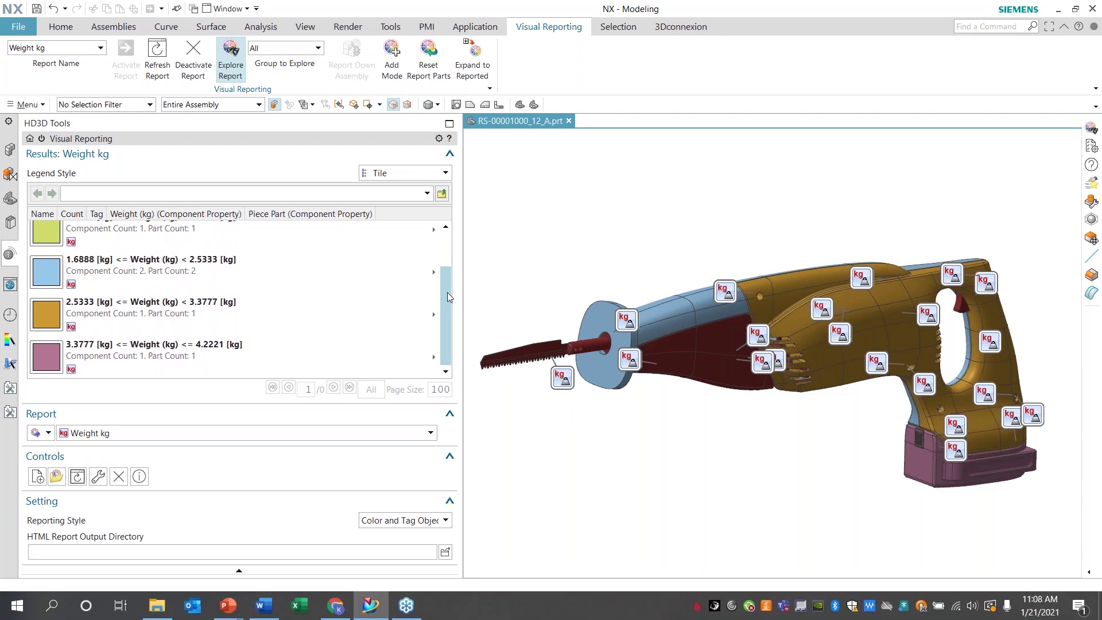
{"action": "scroll", "coordinate": [447, 292], "scroll_direction": "up", "scroll_amount": 1}
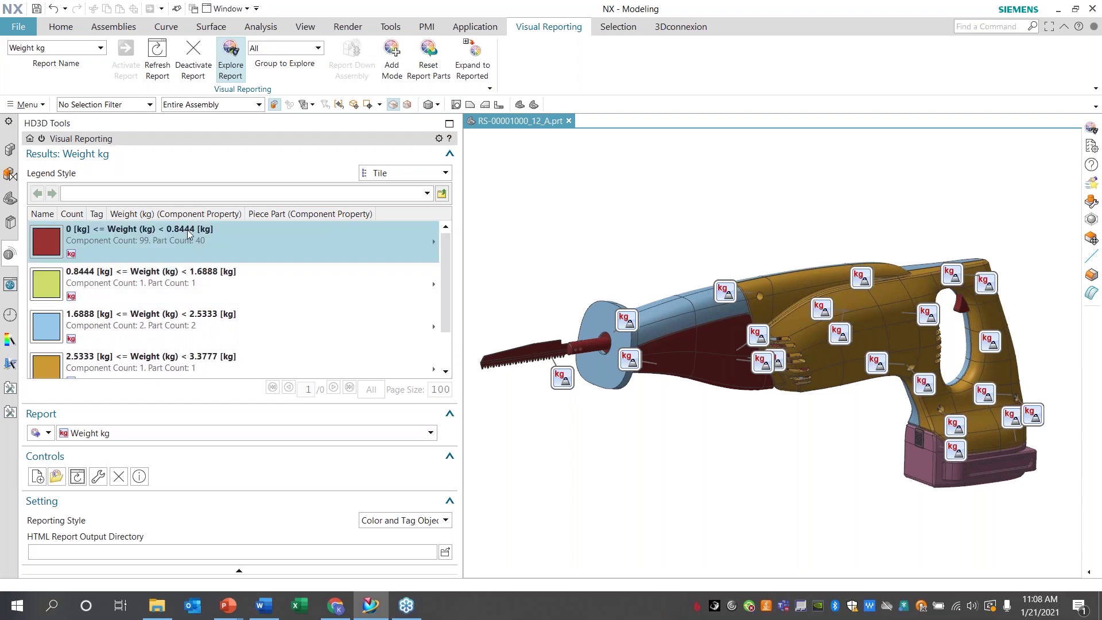
{"action": "scroll", "coordinate": [216, 259], "scroll_direction": "down", "scroll_amount": 1}
{"action": "left_click_drag", "start_coordinate": [441, 278], "coordinate": [445, 249]}
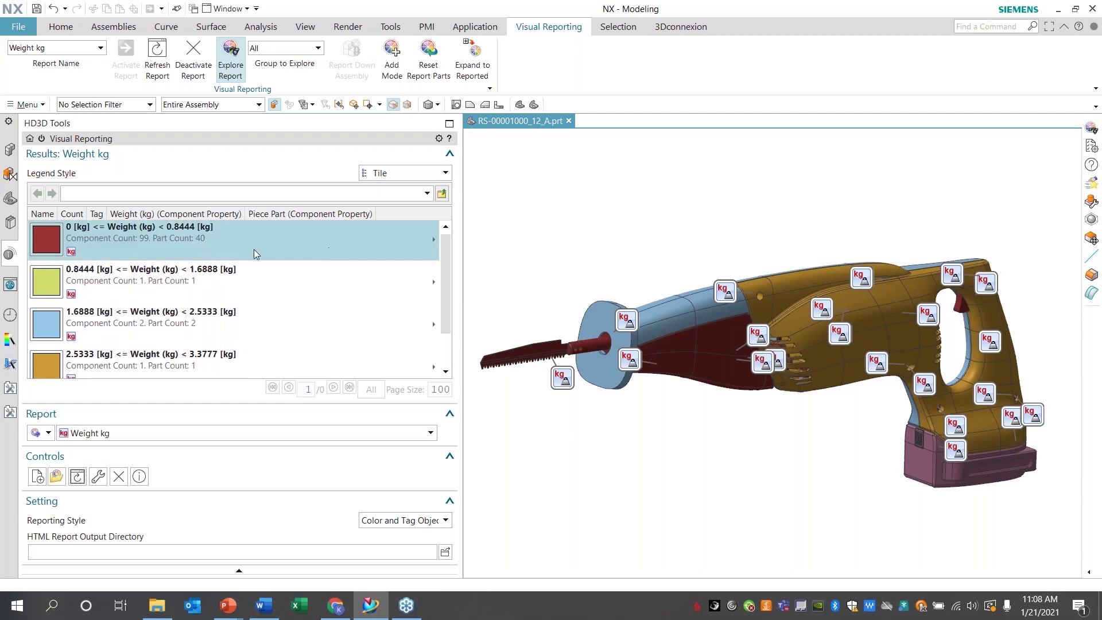
- Review the Weight kg report's definition down to its grouping settings and accept it as it is
{"action": "left_click", "coordinate": [99, 476]}
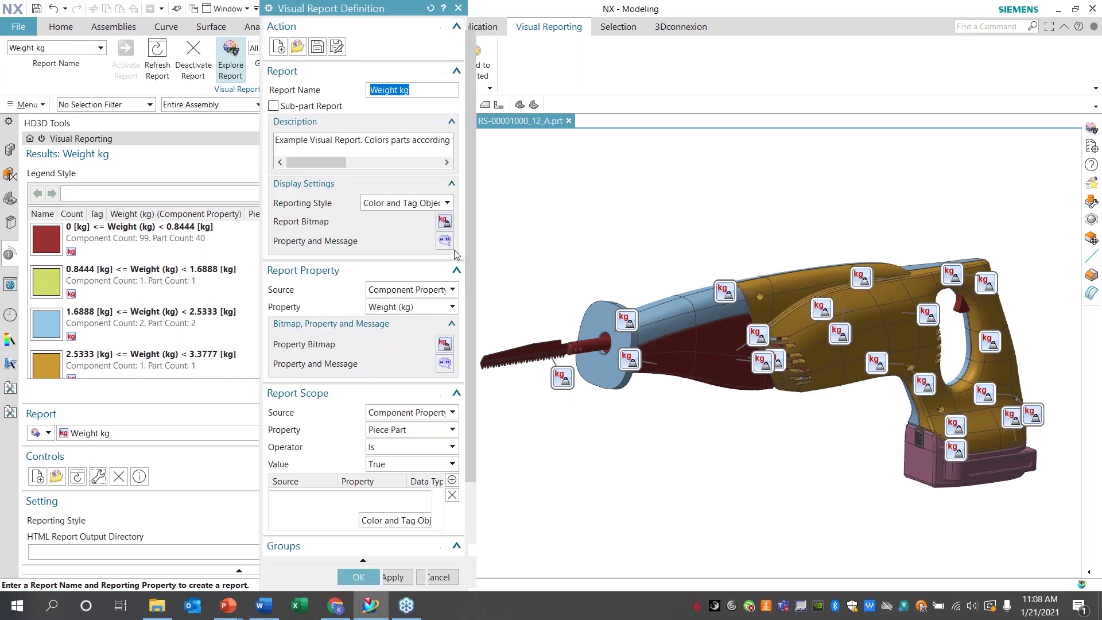
{"action": "left_click_drag", "start_coordinate": [473, 223], "coordinate": [471, 345]}
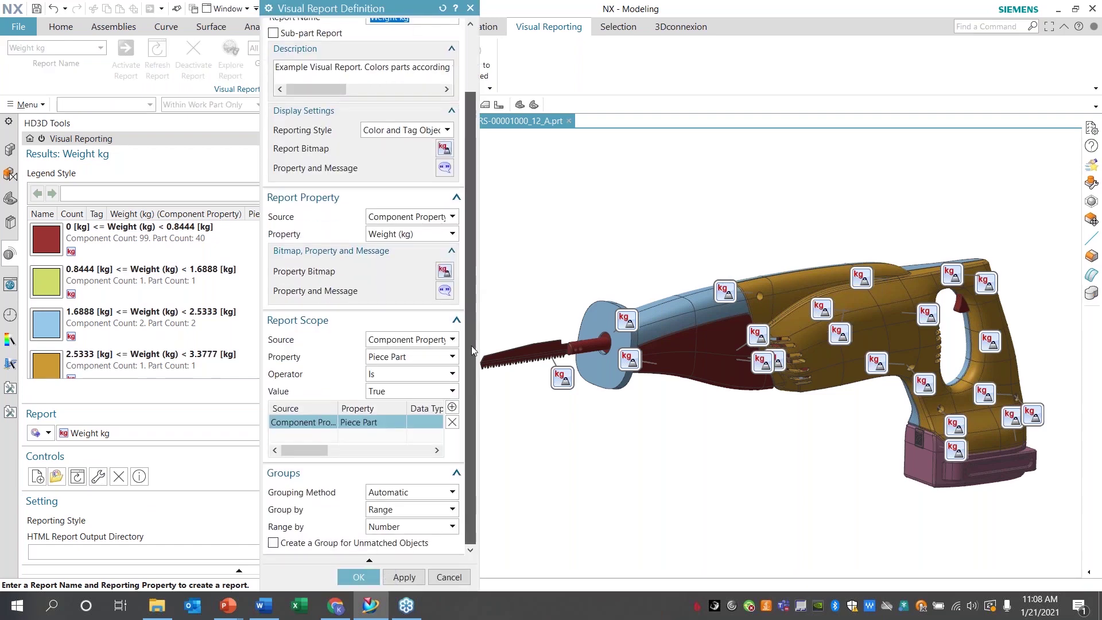
{"action": "left_click", "coordinate": [360, 577]}
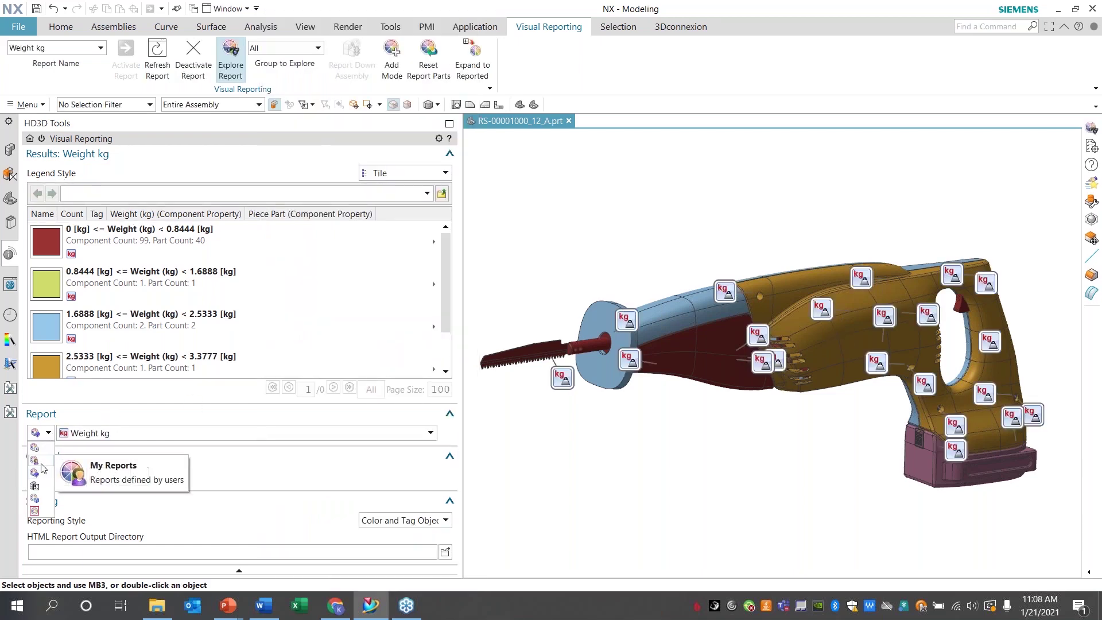
- Switch to the user-defined Weight kg - FLD report from My Reports and activate it with all groups explored
{"action": "left_click", "coordinate": [77, 476]}
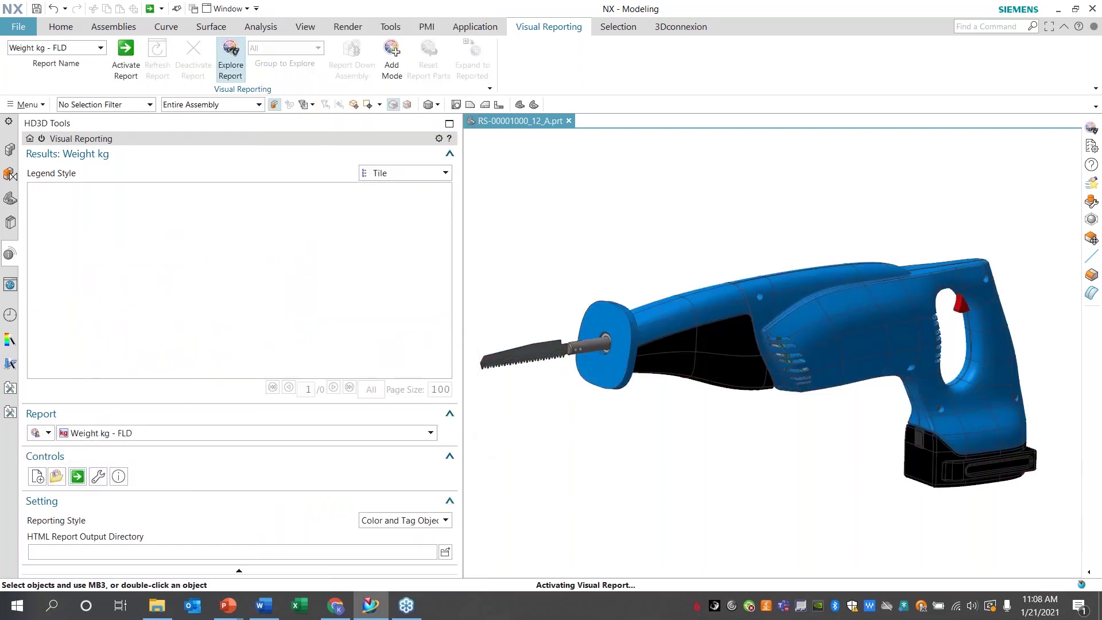
{"action": "left_click", "coordinate": [290, 47]}
{"action": "left_click", "coordinate": [261, 61]}
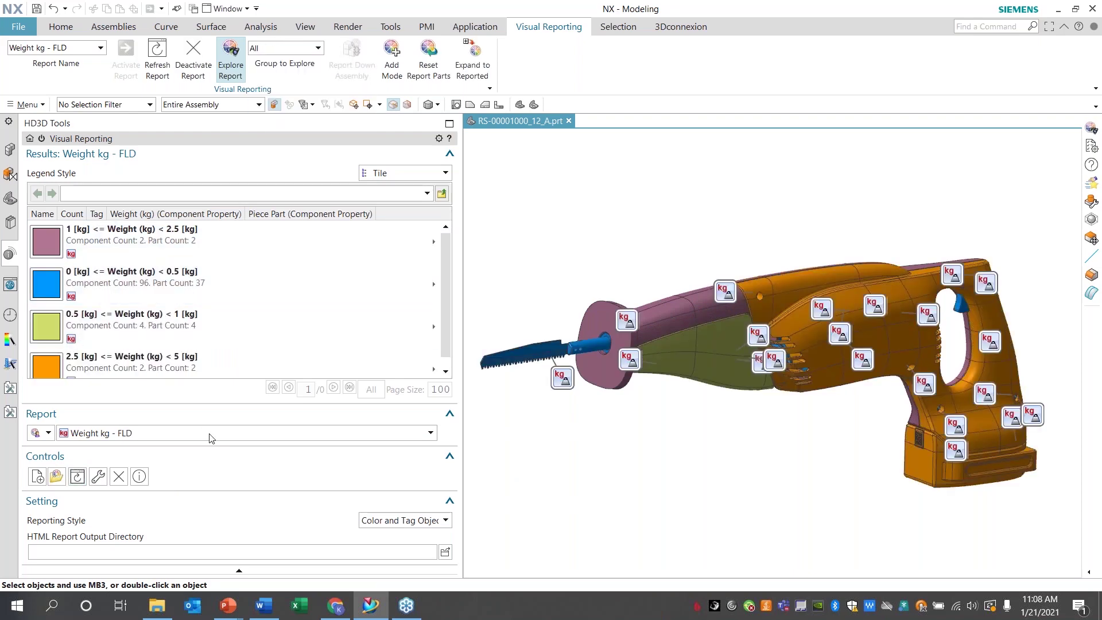
- Examine the manual grouping in the Weight kg - FLD definition, including the 0 to 0.5 group's color, and close the definition
{"action": "left_click", "coordinate": [98, 475]}
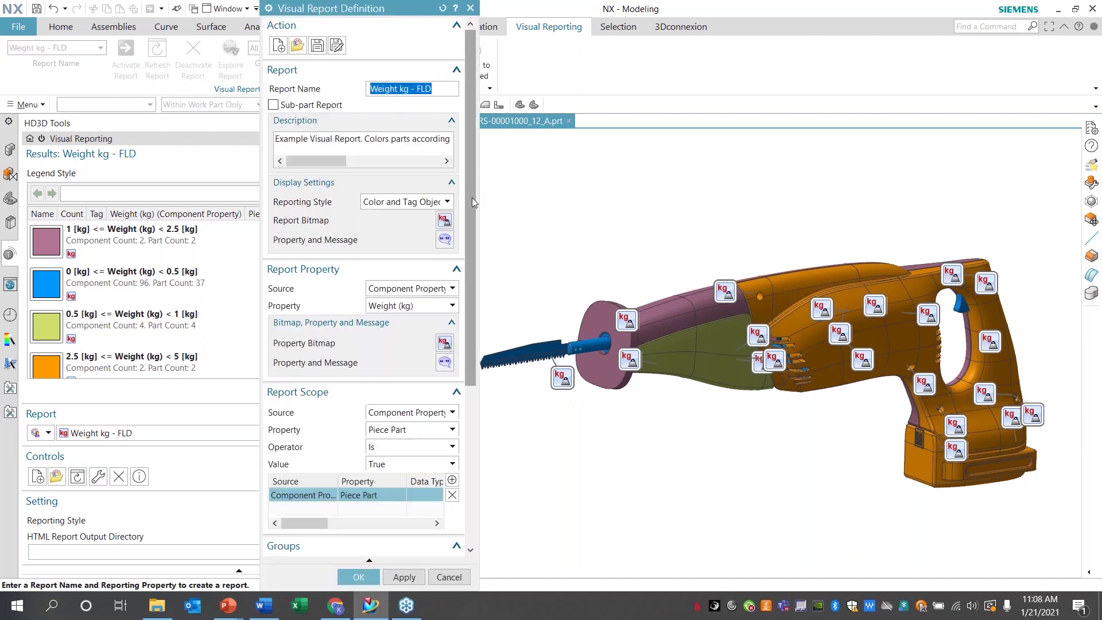
{"action": "left_click_drag", "start_coordinate": [472, 198], "coordinate": [482, 442]}
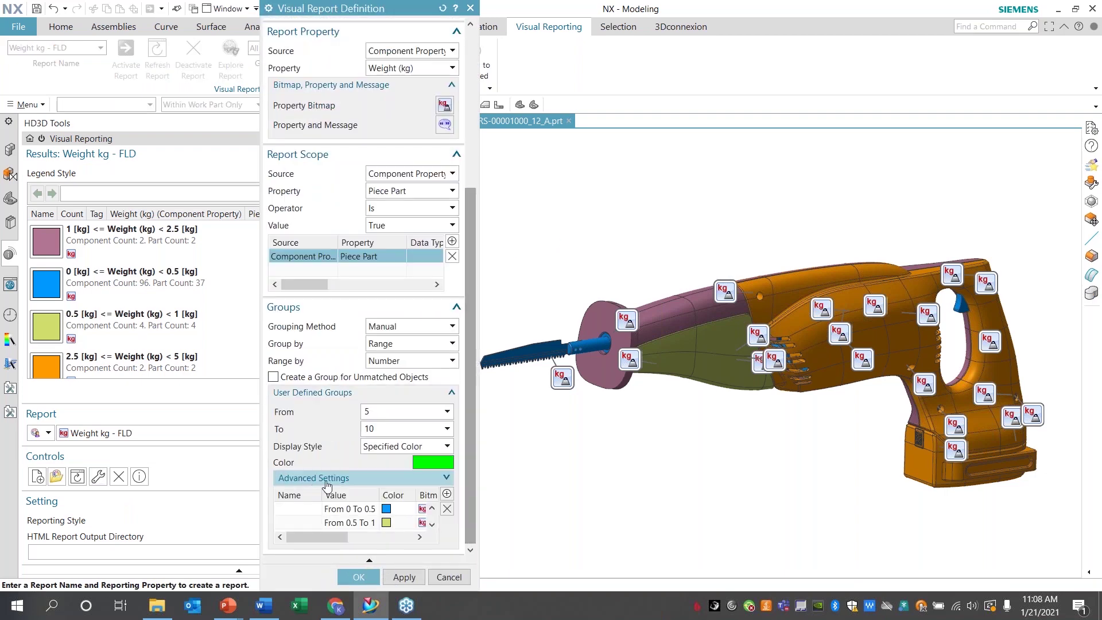
{"action": "left_click", "coordinate": [332, 511]}
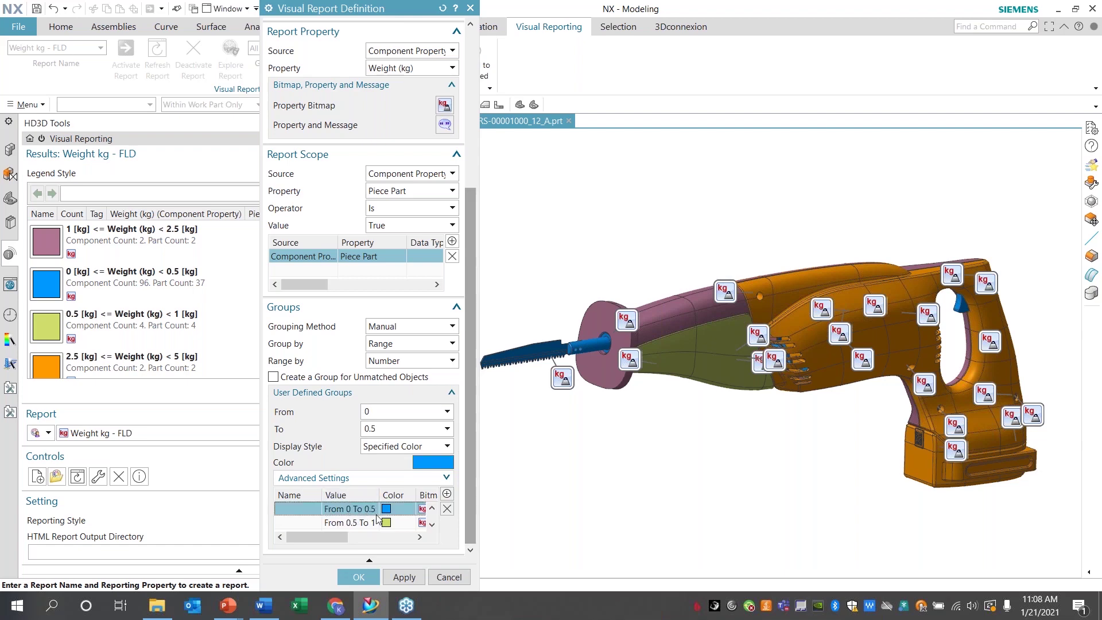
{"action": "left_click", "coordinate": [438, 465]}
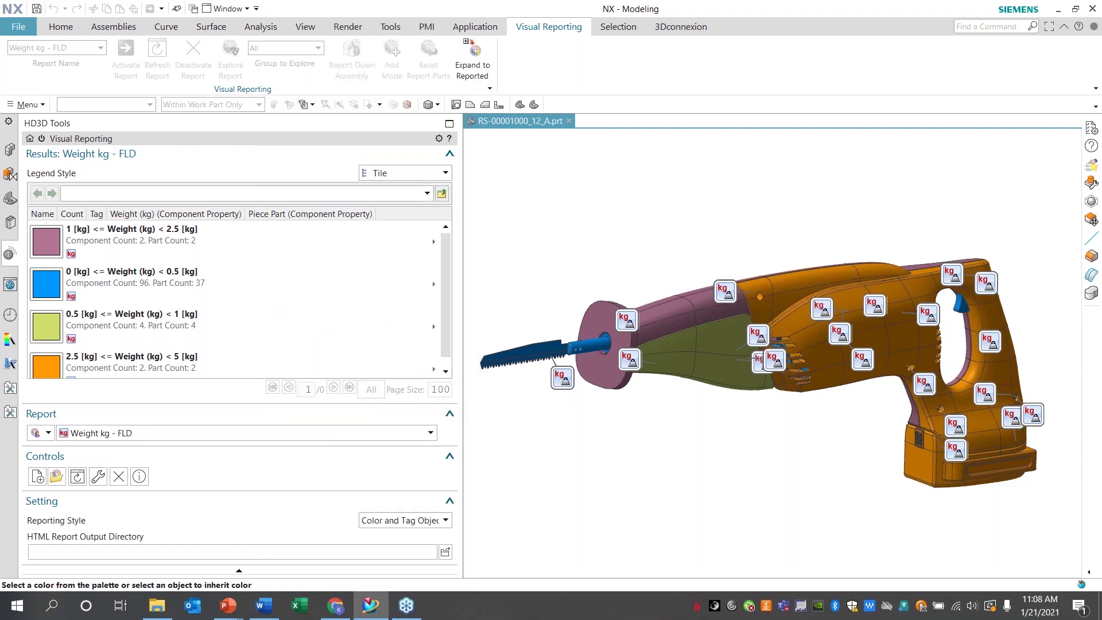
{"action": "left_click", "coordinate": [459, 10]}
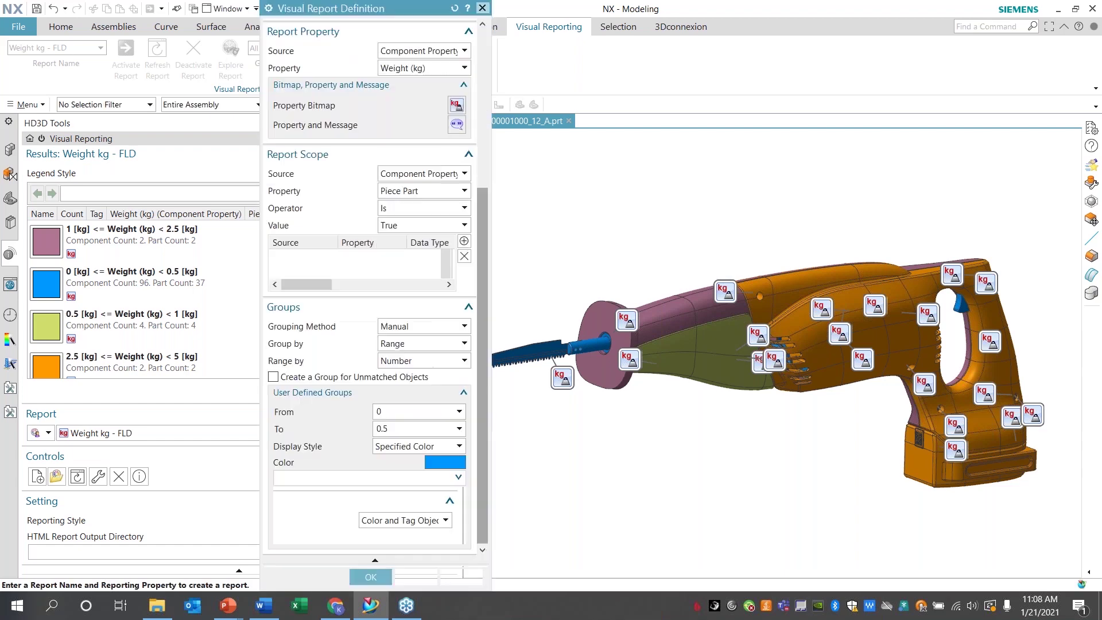
{"action": "left_click", "coordinate": [446, 582]}
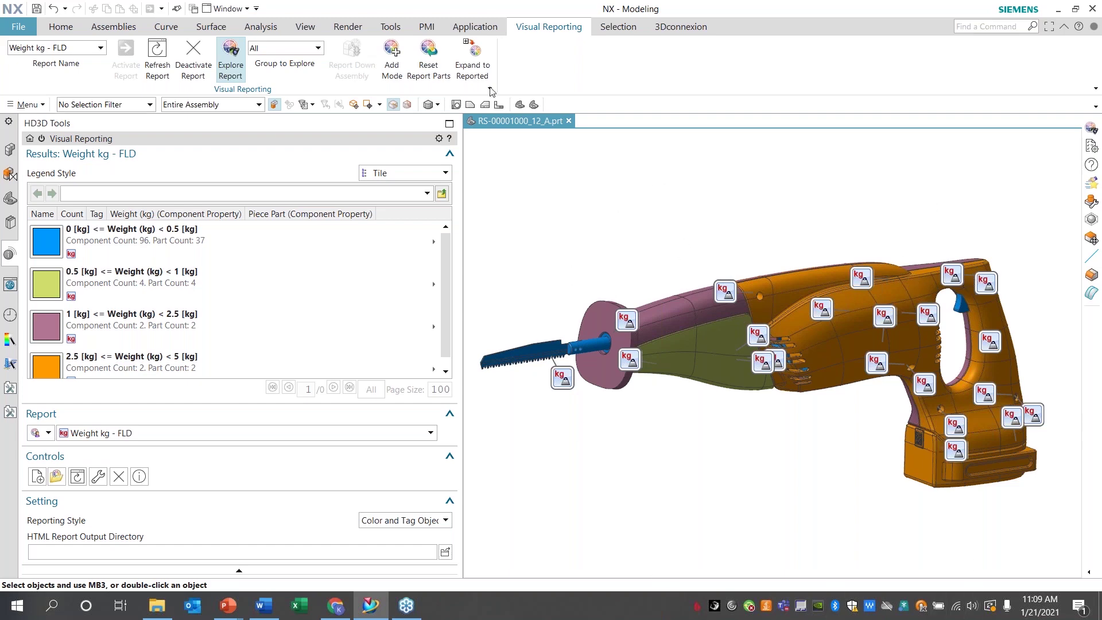
- Explore only the 1 to 2.5 kg weight group and list its parts from the front housing's tag
{"action": "left_click", "coordinate": [317, 48]}
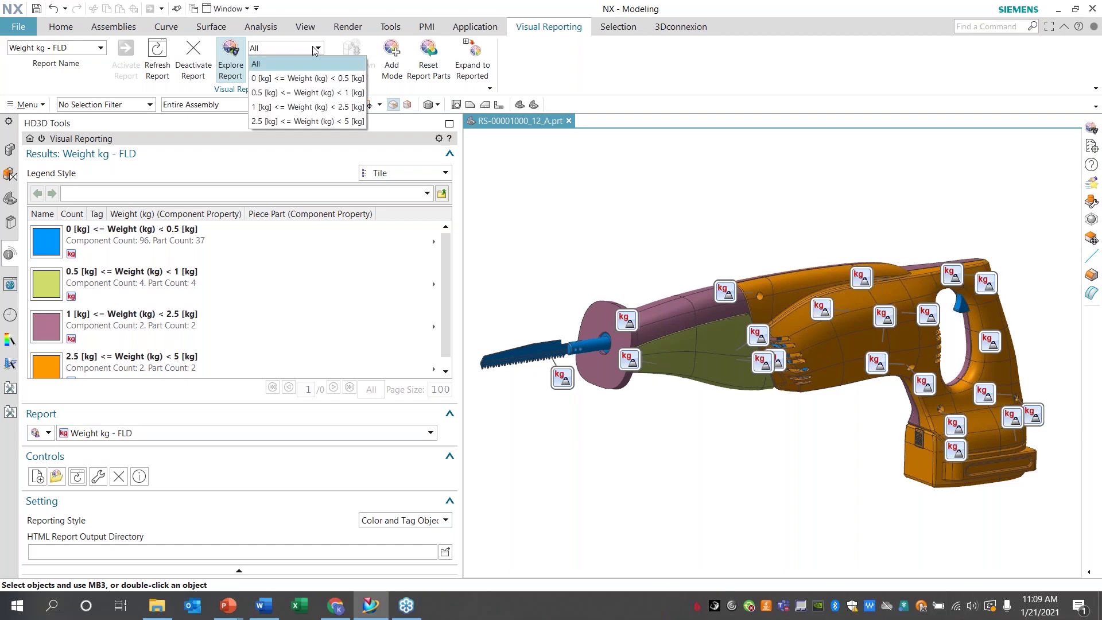
{"action": "left_click", "coordinate": [299, 107]}
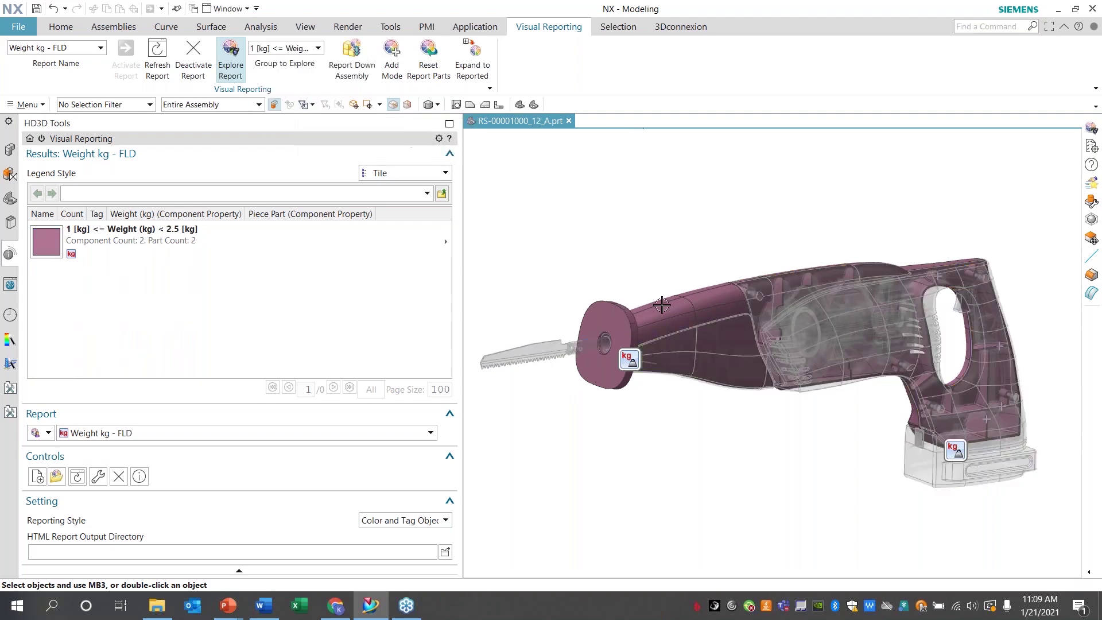
{"action": "left_click", "coordinate": [633, 360]}
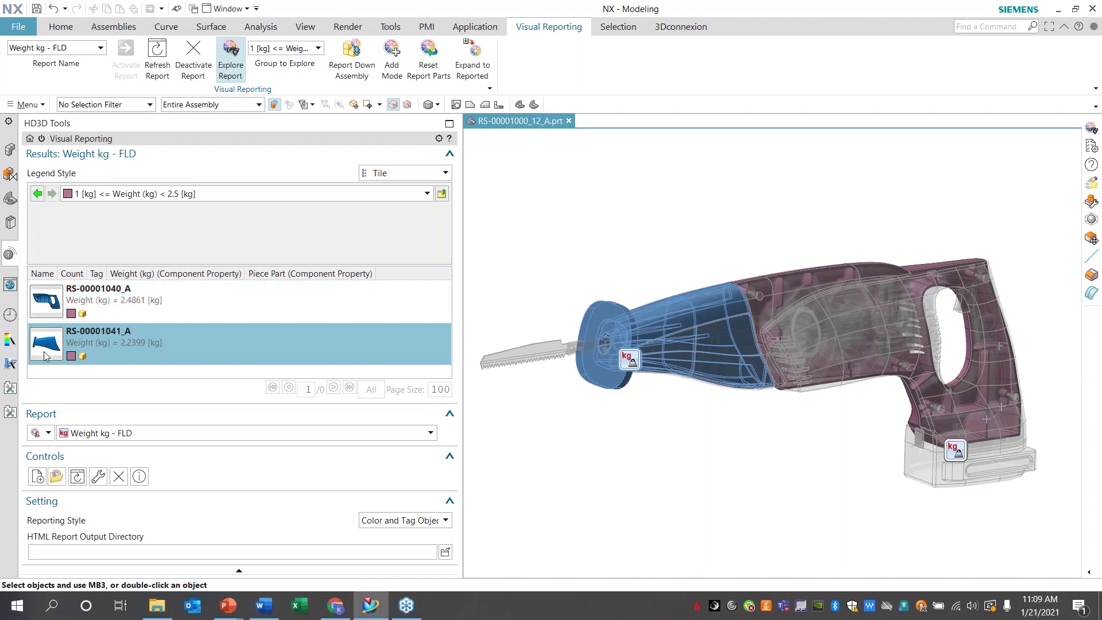
- Show the info view of part RS-00001041_A, expand its additional details and close the view
{"action": "right_click", "coordinate": [143, 342]}
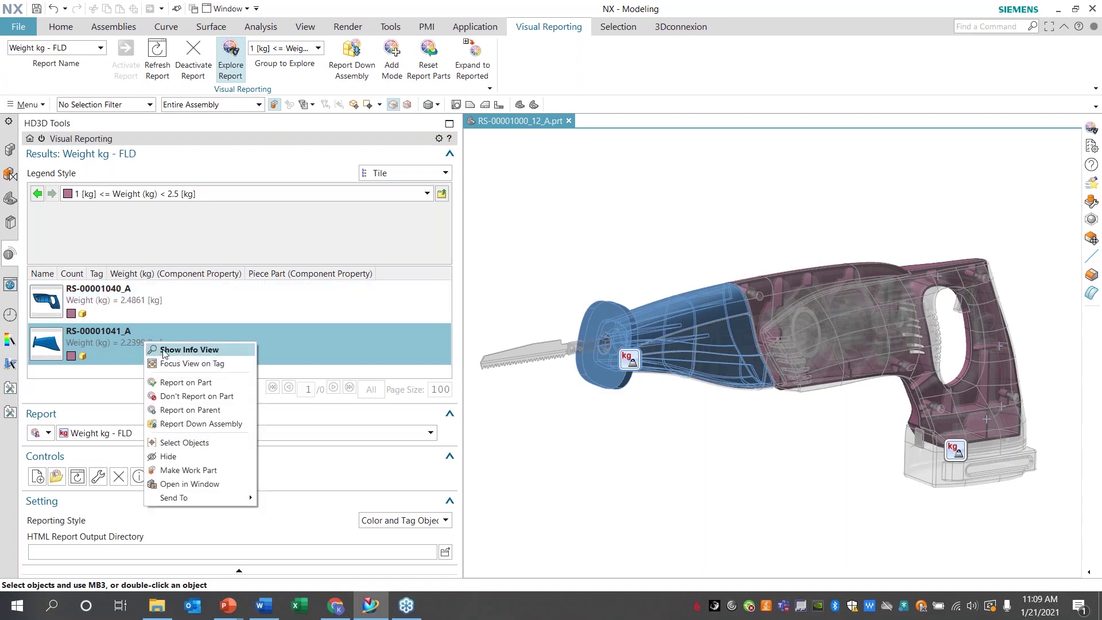
{"action": "left_click", "coordinate": [164, 351]}
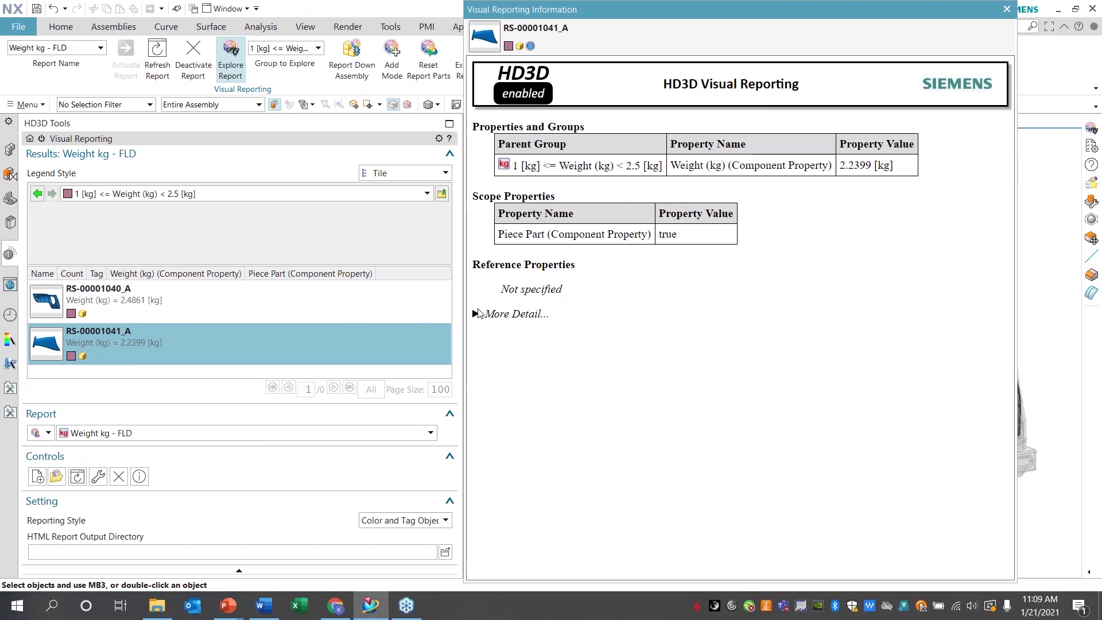
{"action": "left_click", "coordinate": [478, 314]}
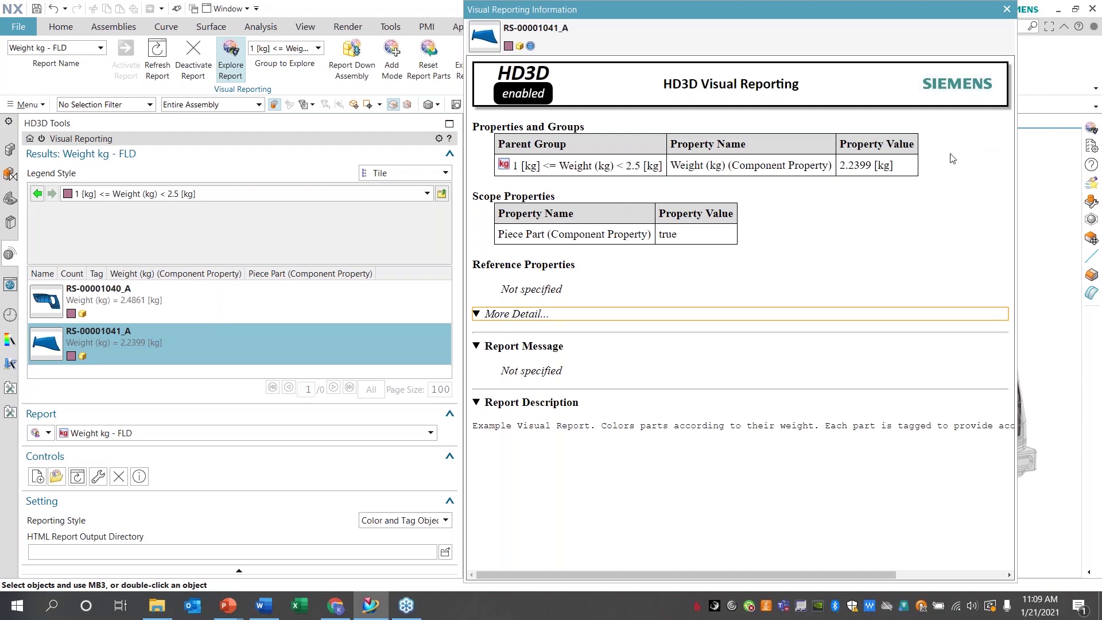
{"action": "left_click", "coordinate": [1007, 10]}
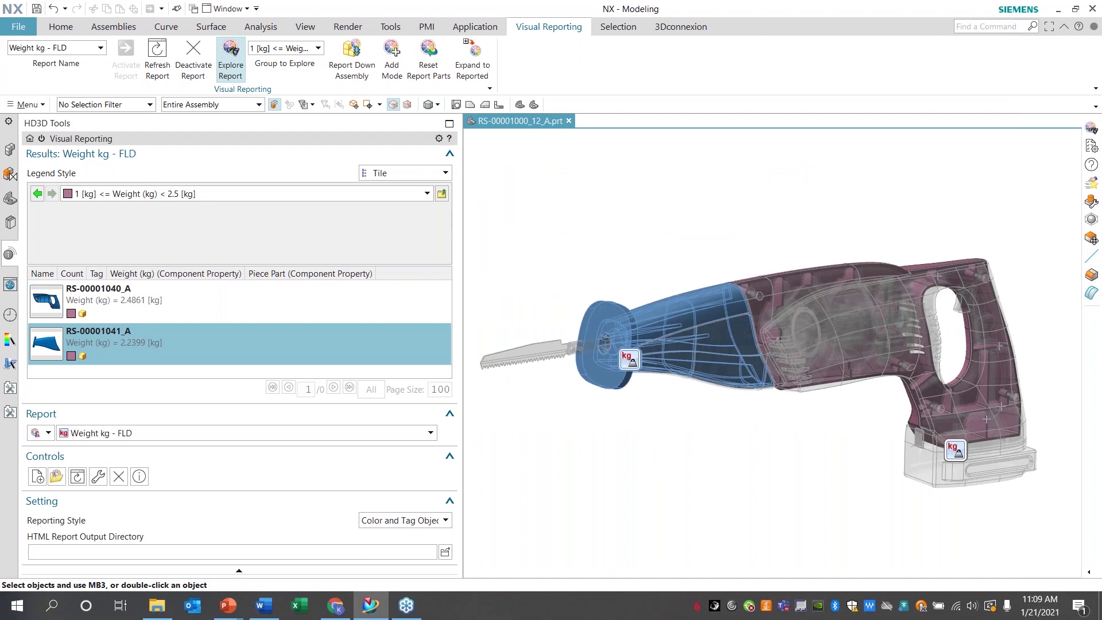
- Leave Visual Reporting for the Check-Mate tool and set its results source to Saved in Part
{"action": "left_click", "coordinate": [42, 142]}
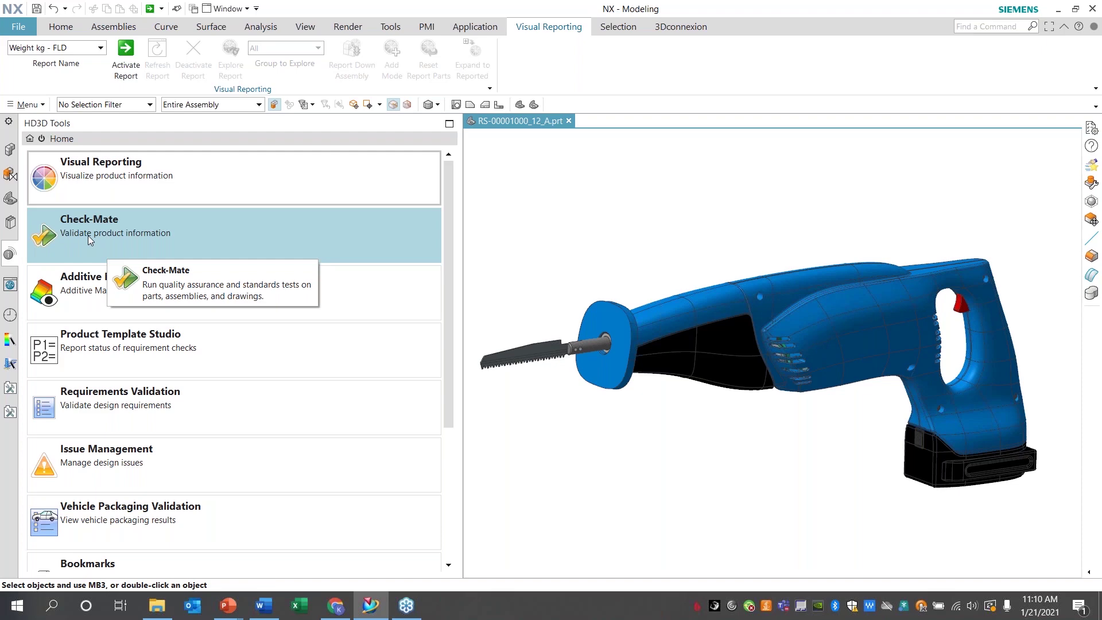
{"action": "left_click", "coordinate": [241, 245]}
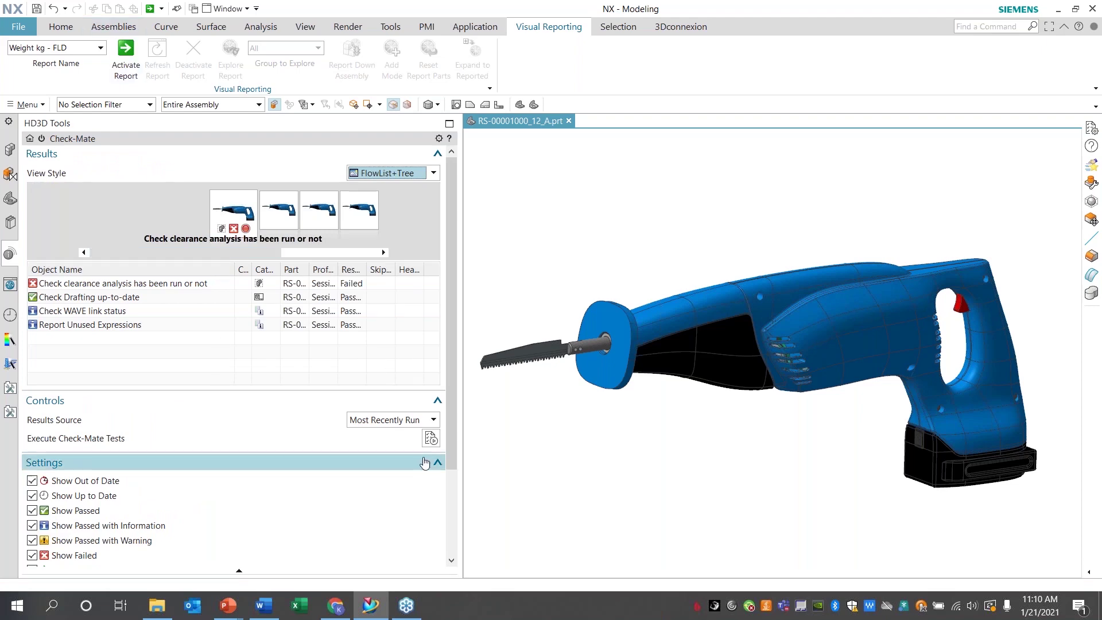
{"action": "left_click", "coordinate": [431, 421]}
{"action": "left_click", "coordinate": [416, 446]}
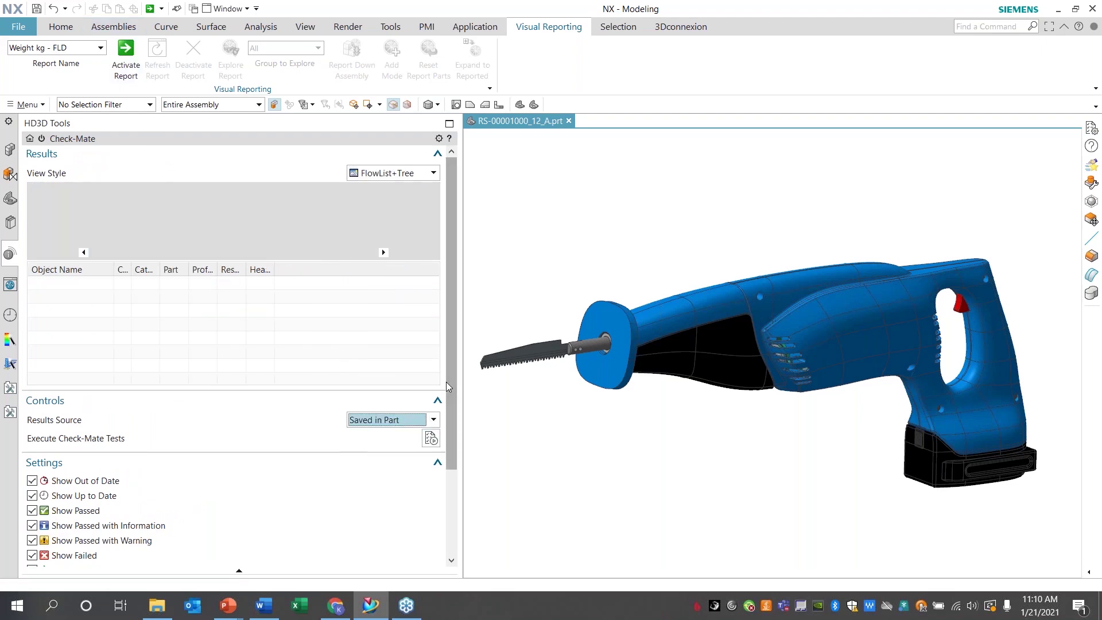
- Open the Check-Mate test setup and add the Assemblies test "Check clearance analysis has been run or not" to the chosen tests
{"action": "left_click_drag", "start_coordinate": [449, 380], "coordinate": [438, 340]}
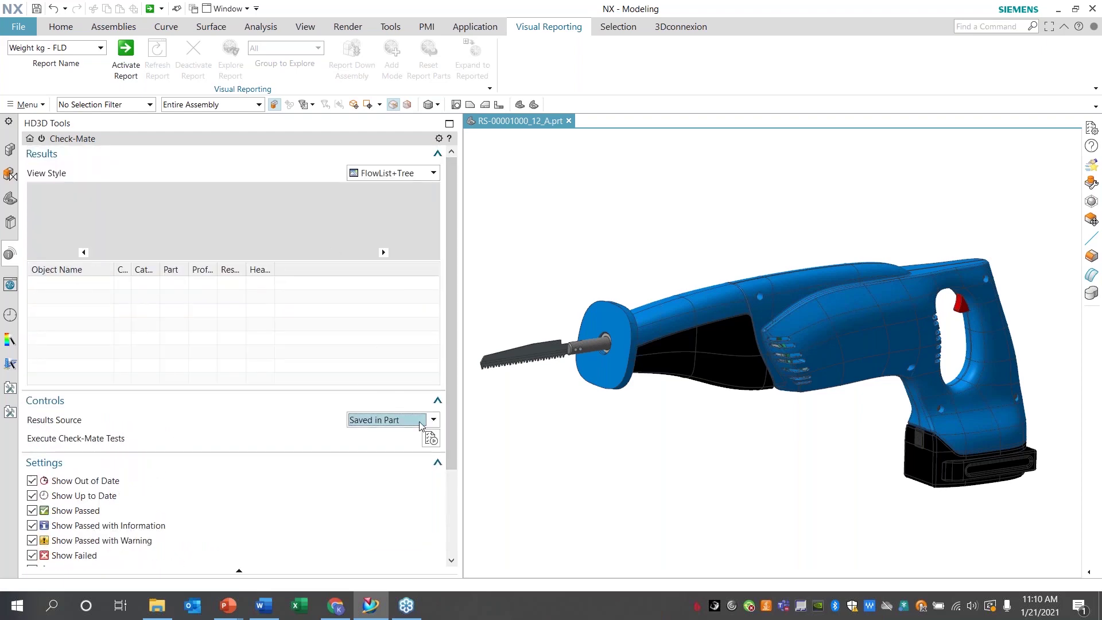
{"action": "scroll", "coordinate": [446, 441], "scroll_direction": "down", "scroll_amount": 3}
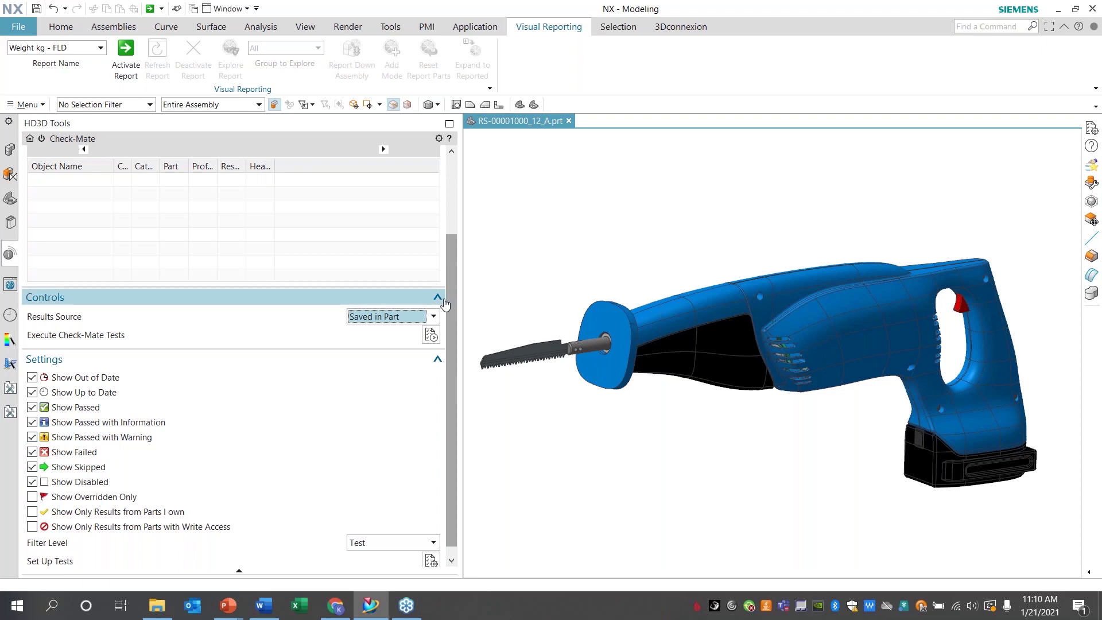
{"action": "left_click_drag", "start_coordinate": [453, 298], "coordinate": [452, 321]}
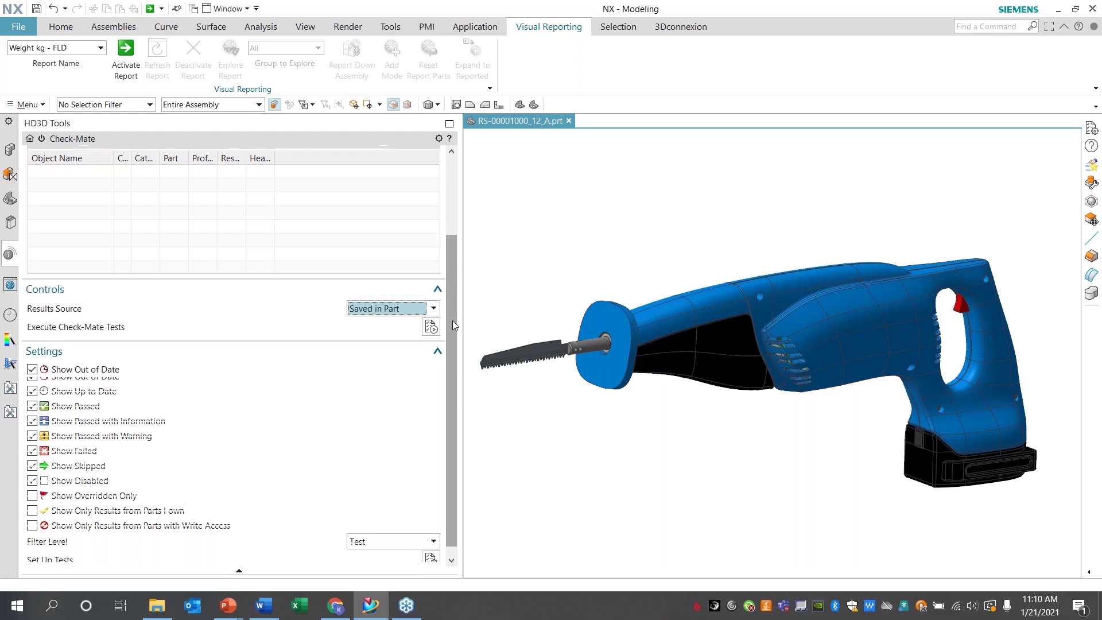
{"action": "left_click", "coordinate": [427, 556]}
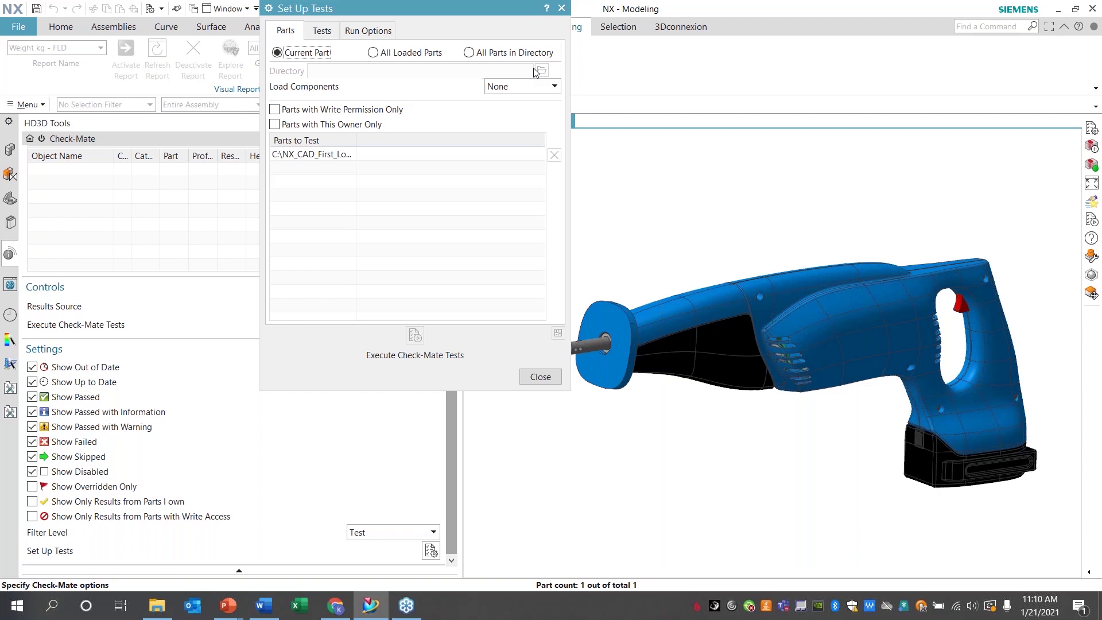
{"action": "left_click", "coordinate": [322, 31]}
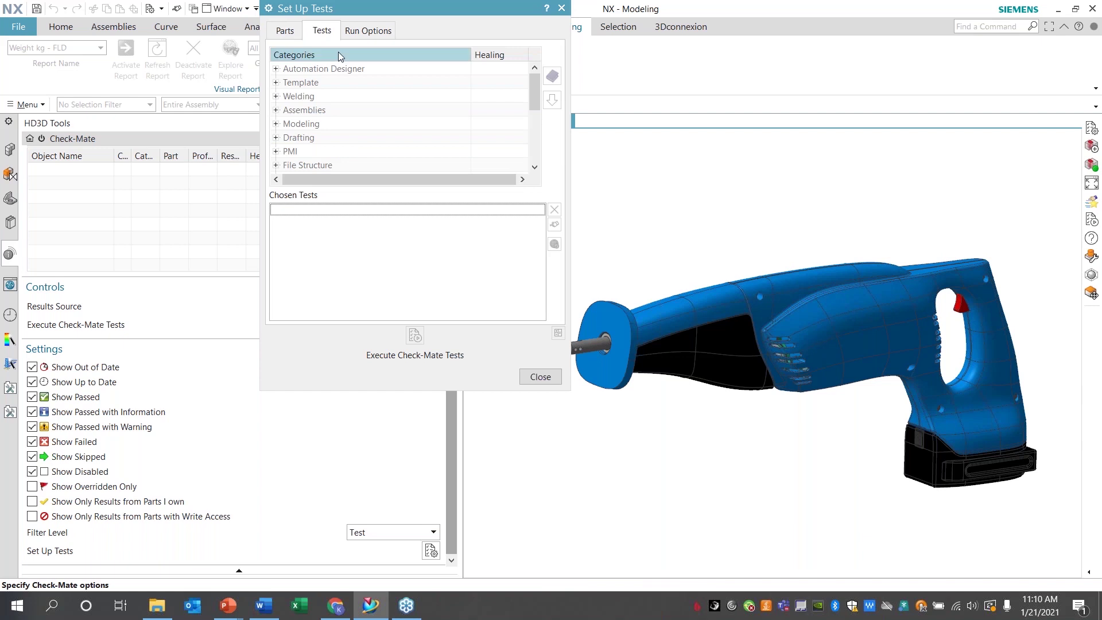
{"action": "left_click", "coordinate": [276, 110]}
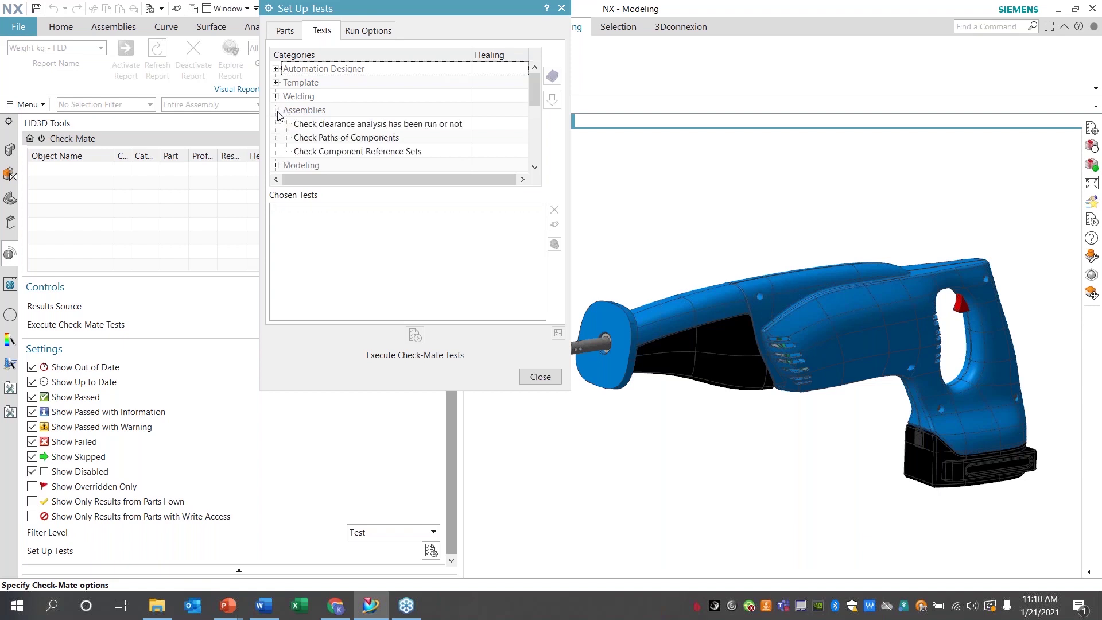
{"action": "double_click", "coordinate": [328, 125]}
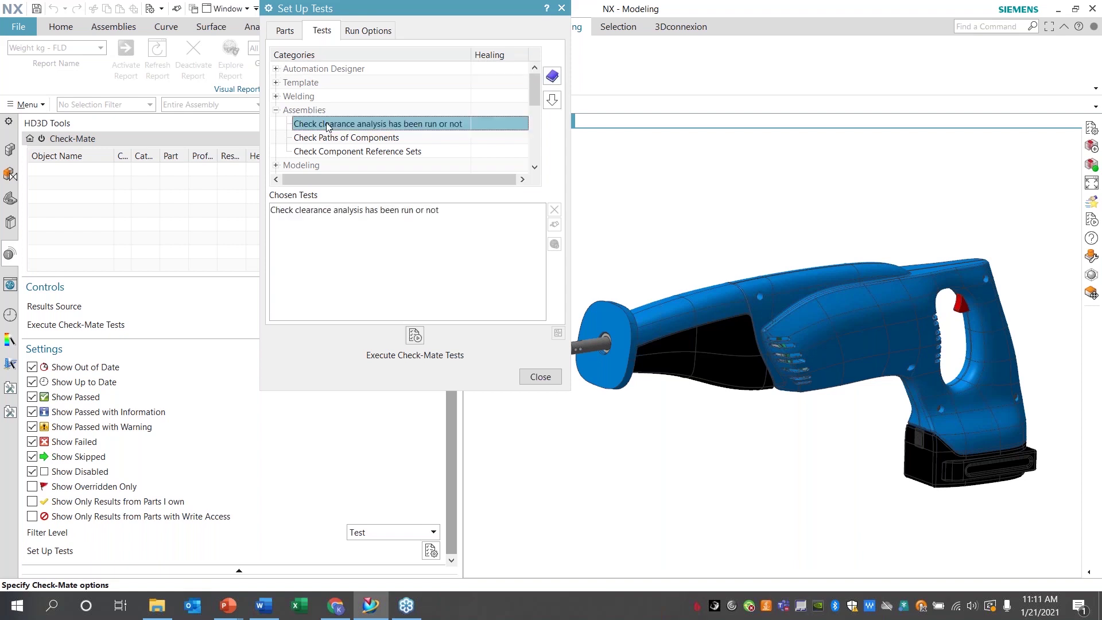
{"action": "left_click", "coordinate": [276, 110]}
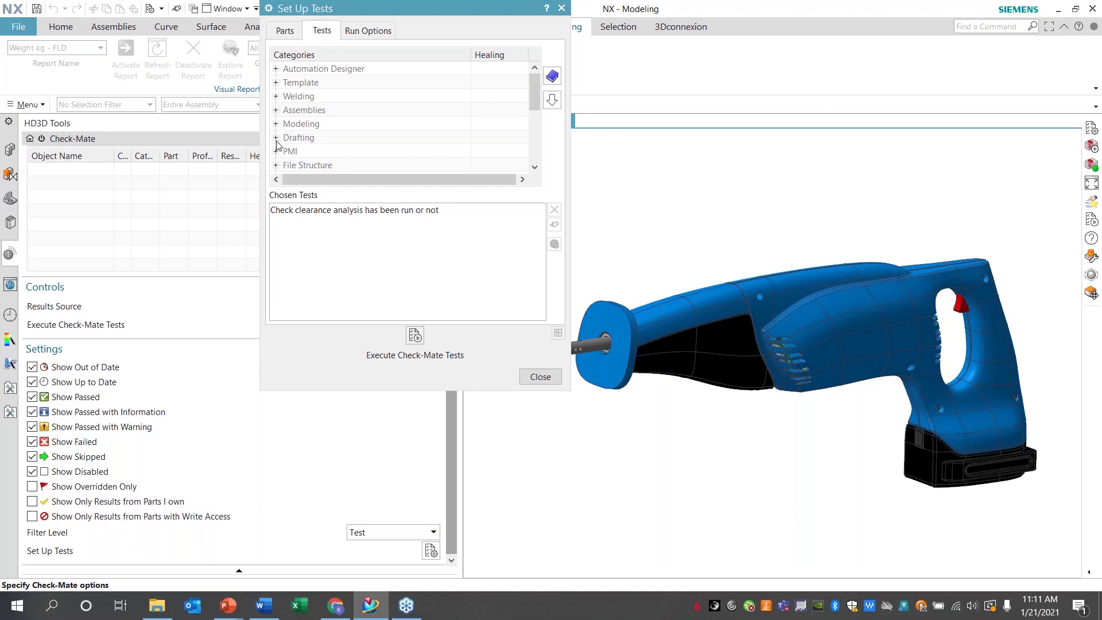
- Add the Drafting test "Check Drafting up-to-date" to the chosen tests and collapse its category
{"action": "left_click", "coordinate": [276, 139]}
{"action": "double_click", "coordinate": [354, 139]}
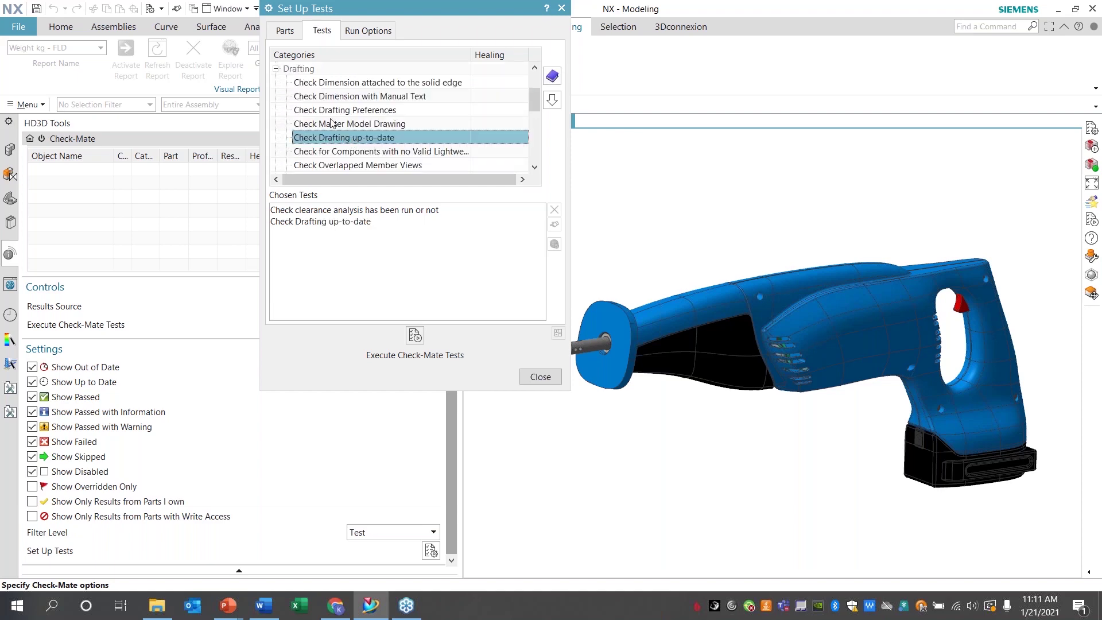
{"action": "left_click", "coordinate": [276, 69]}
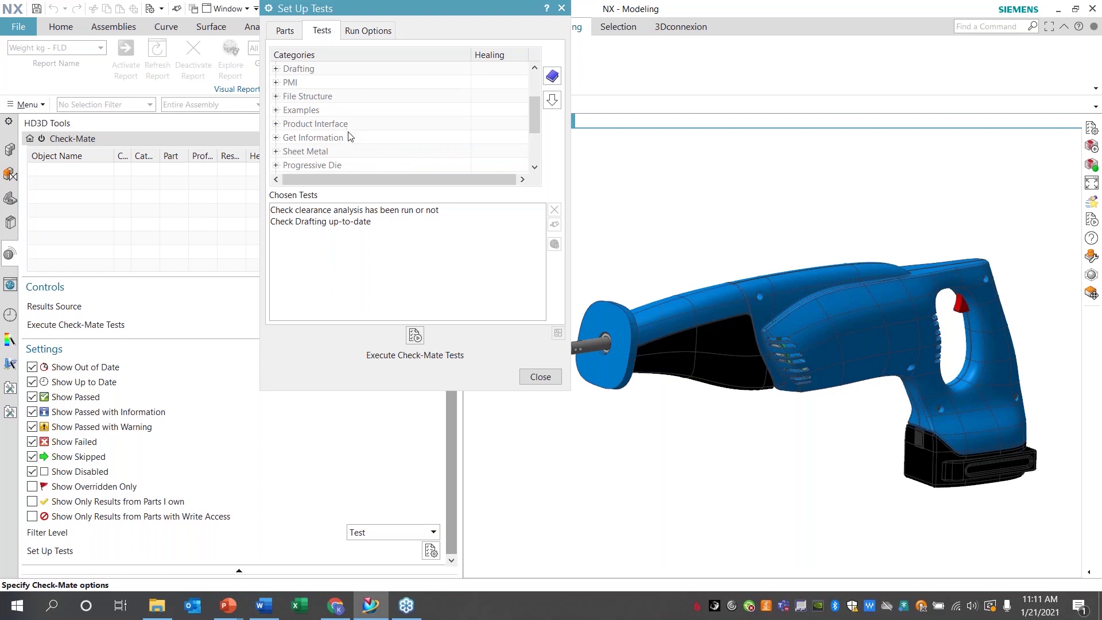
- From the Get Information category, add "Check WAVE link status" under Assemblies and "Report Unused Expressions" under Expression to the chosen tests
{"action": "scroll", "coordinate": [350, 136], "scroll_direction": "down", "scroll_amount": 1}
{"action": "left_click", "coordinate": [275, 104]}
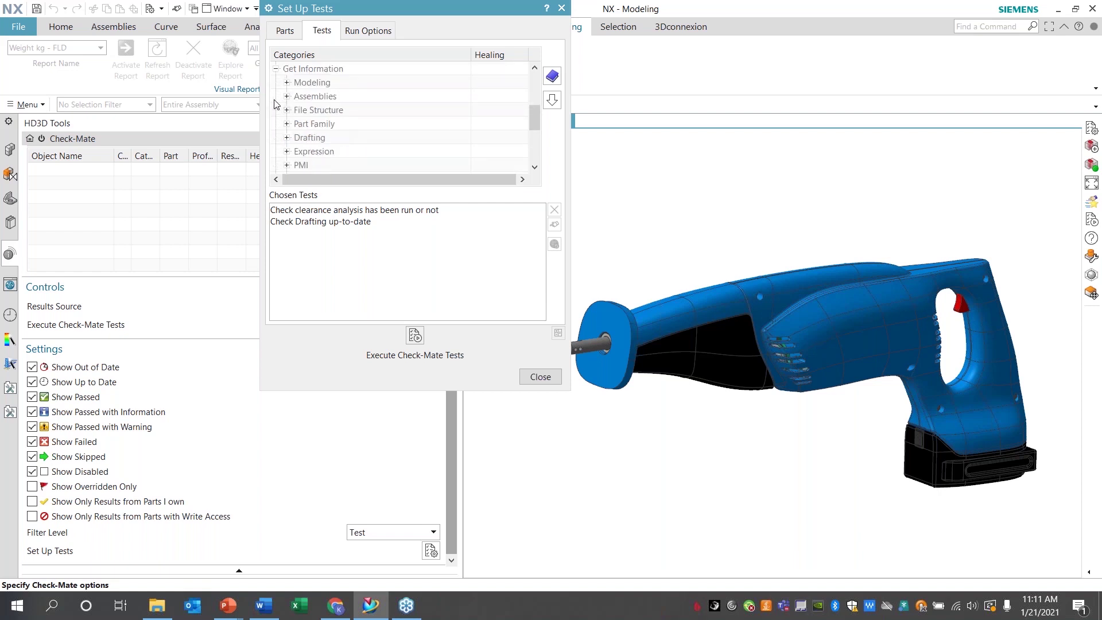
{"action": "left_click", "coordinate": [287, 96]}
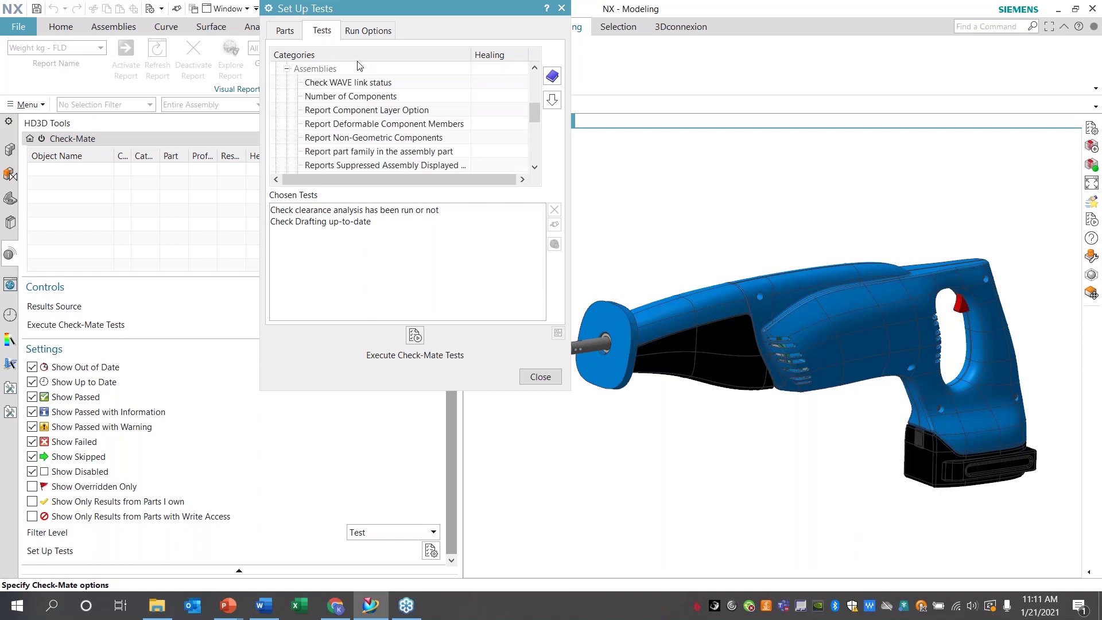
{"action": "double_click", "coordinate": [359, 85]}
{"action": "left_click", "coordinate": [286, 69]}
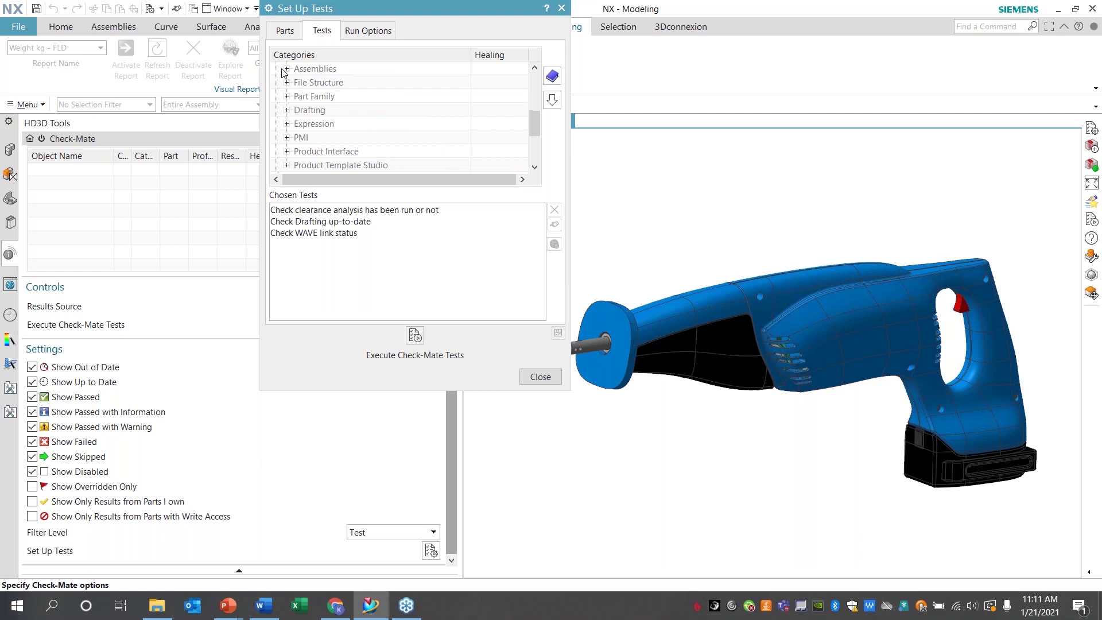
{"action": "left_click", "coordinate": [287, 123]}
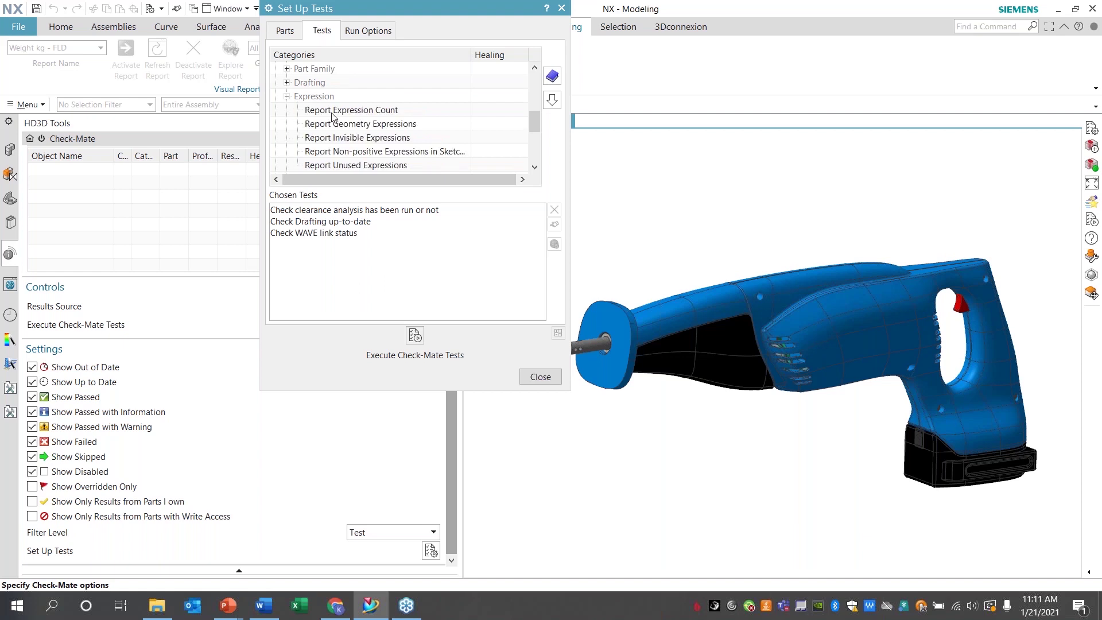
{"action": "double_click", "coordinate": [353, 166]}
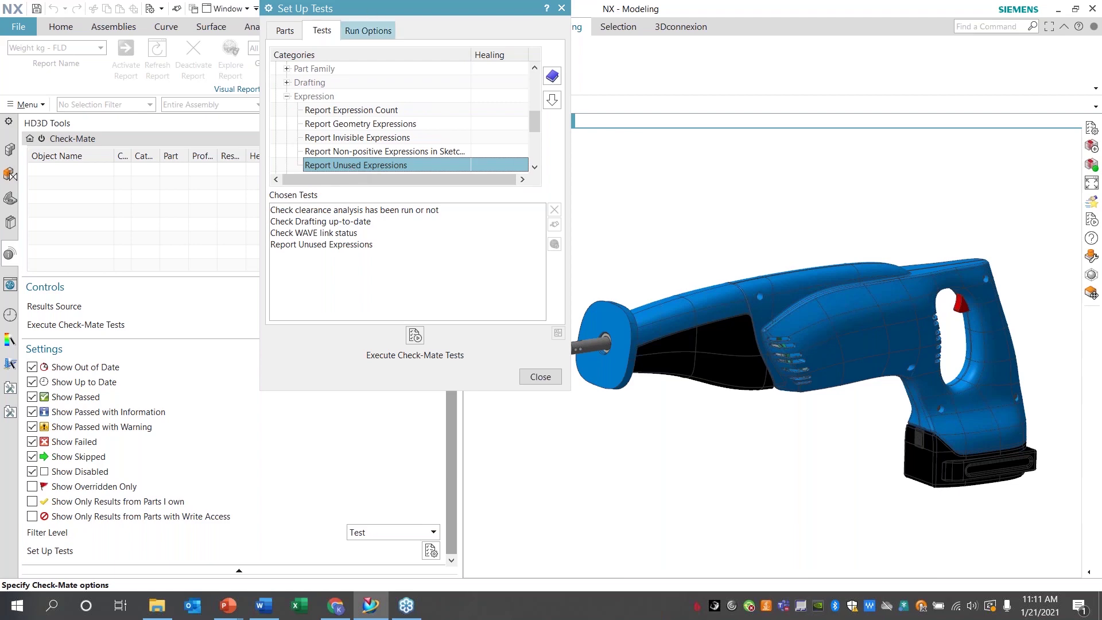
- Review the run options, execute the chosen Check-Mate tests on the current part and close the test setup
{"action": "left_click", "coordinate": [368, 30]}
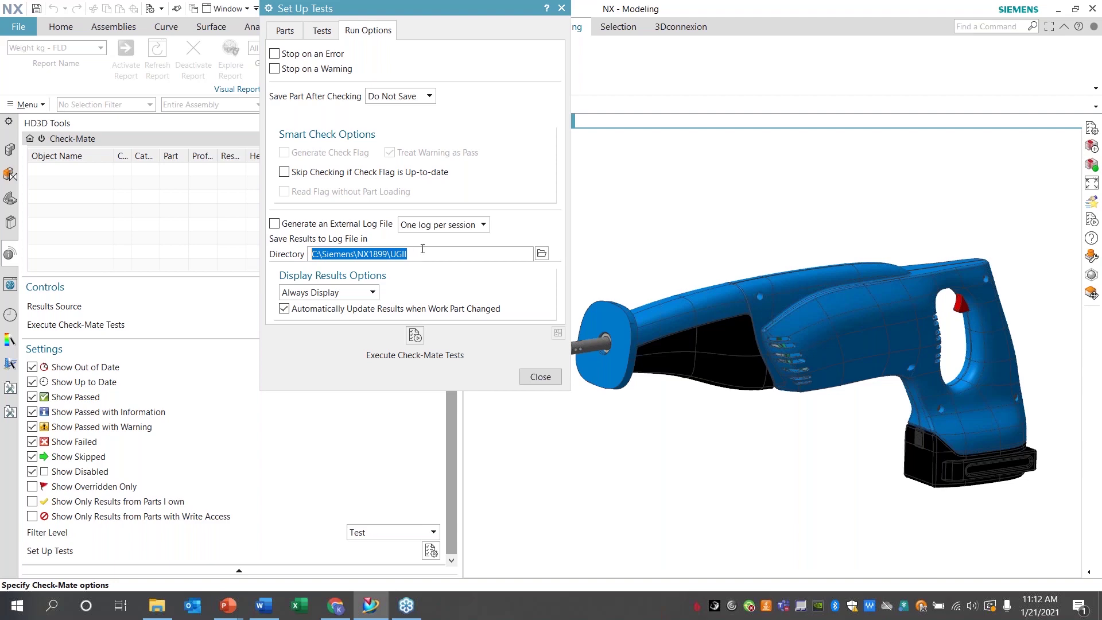
{"action": "left_click", "coordinate": [415, 337]}
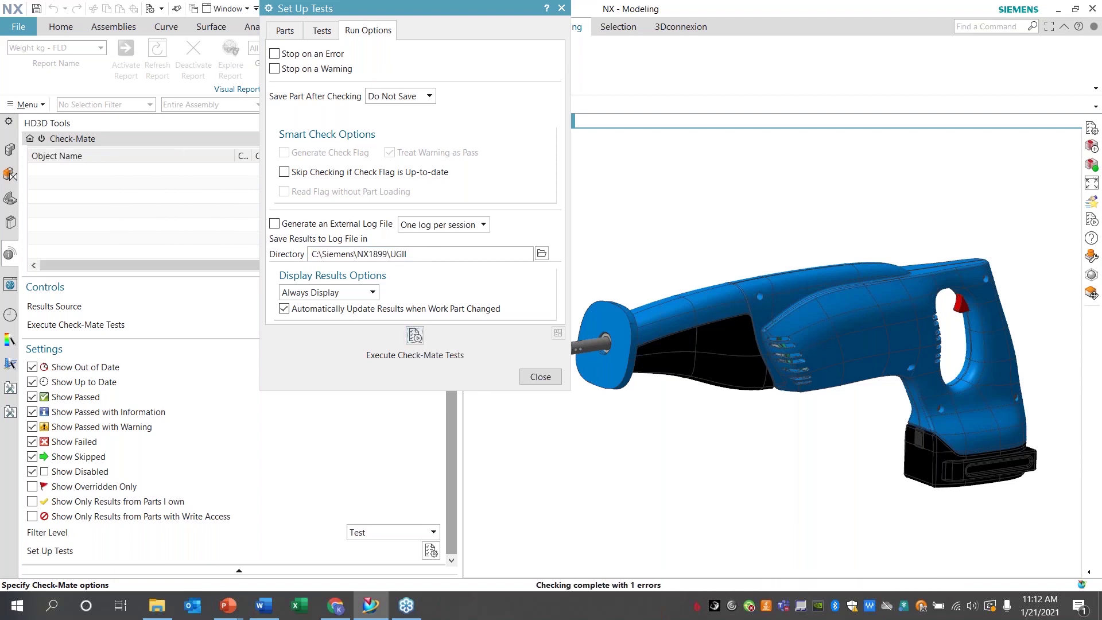
{"action": "left_click", "coordinate": [545, 376]}
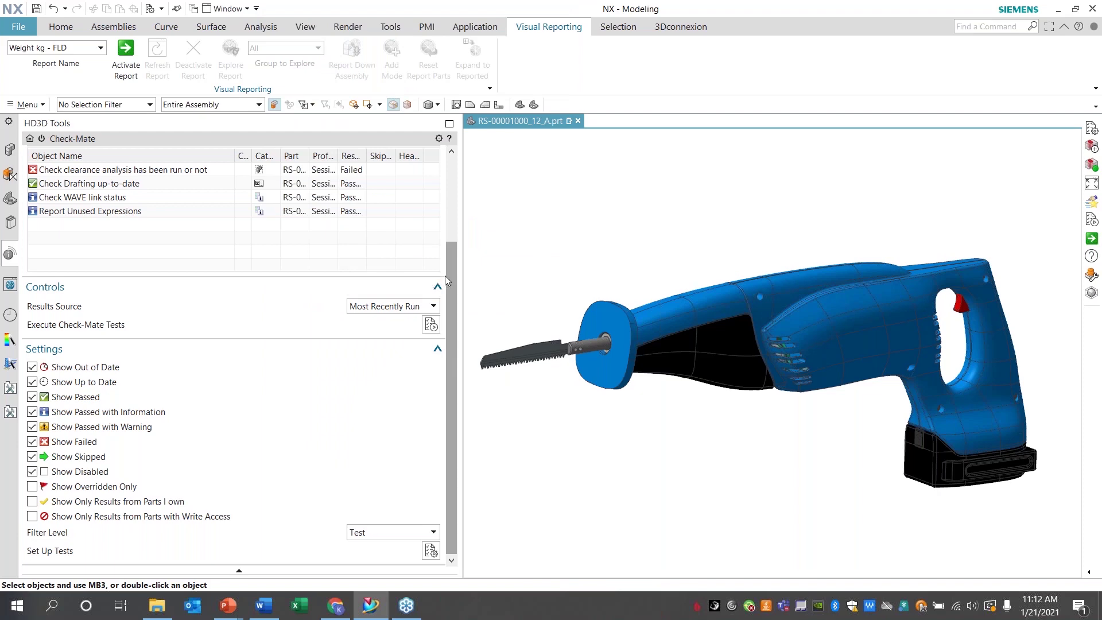
- Show the info view of the Report Unused Expressions result, expand its additional details and close the view
{"action": "scroll", "coordinate": [445, 276], "scroll_direction": "up", "scroll_amount": 3}
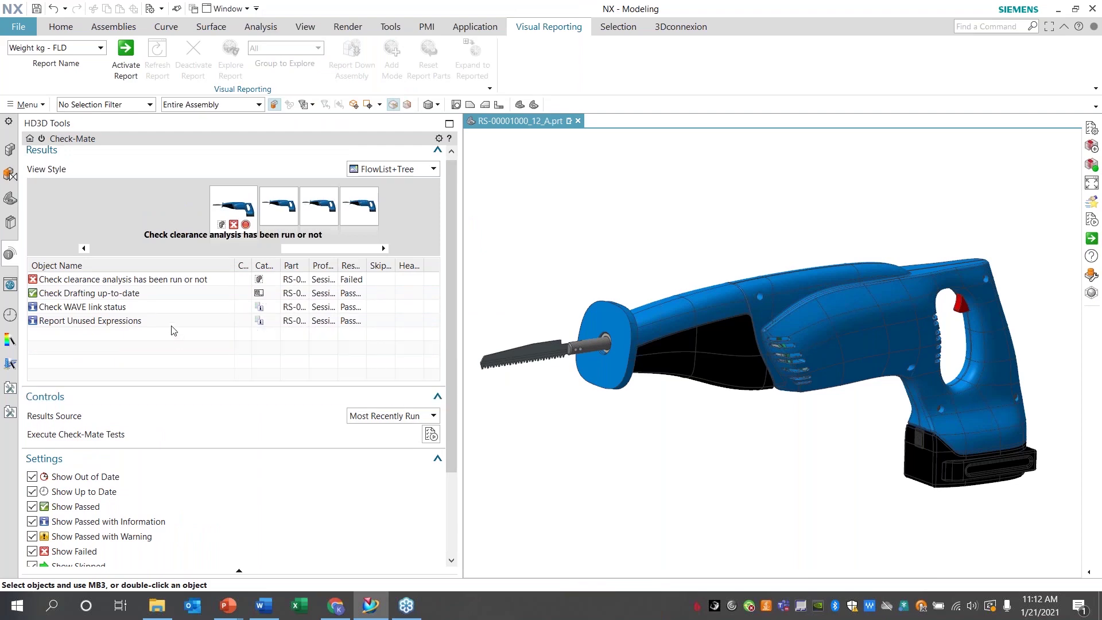
{"action": "mouse_move", "coordinate": [172, 323]}
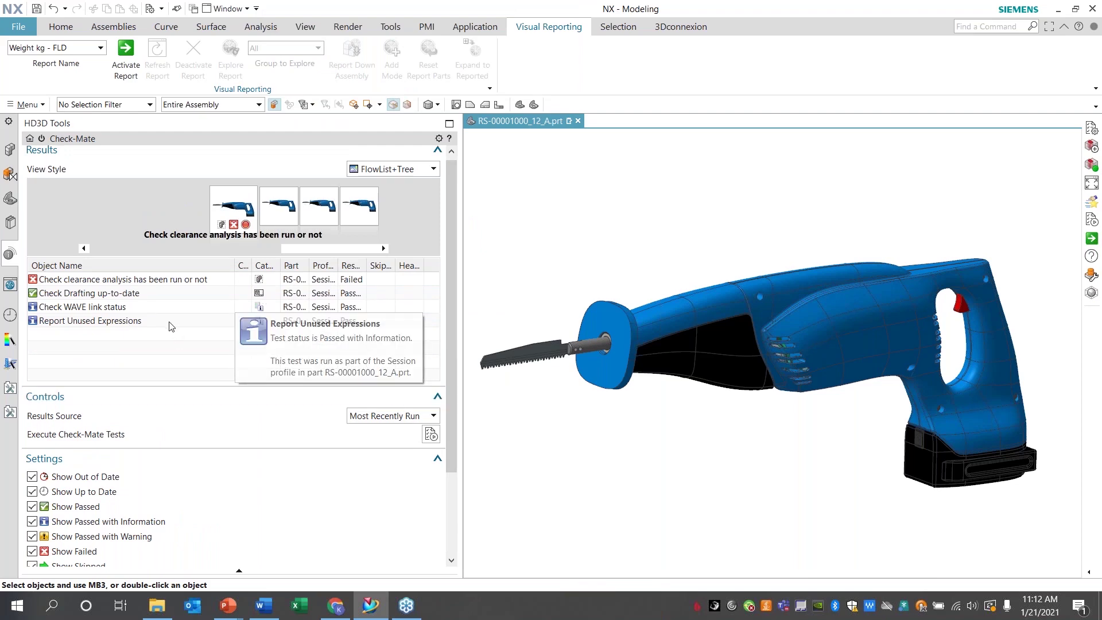
{"action": "left_click", "coordinate": [171, 327]}
{"action": "right_click", "coordinate": [171, 326]}
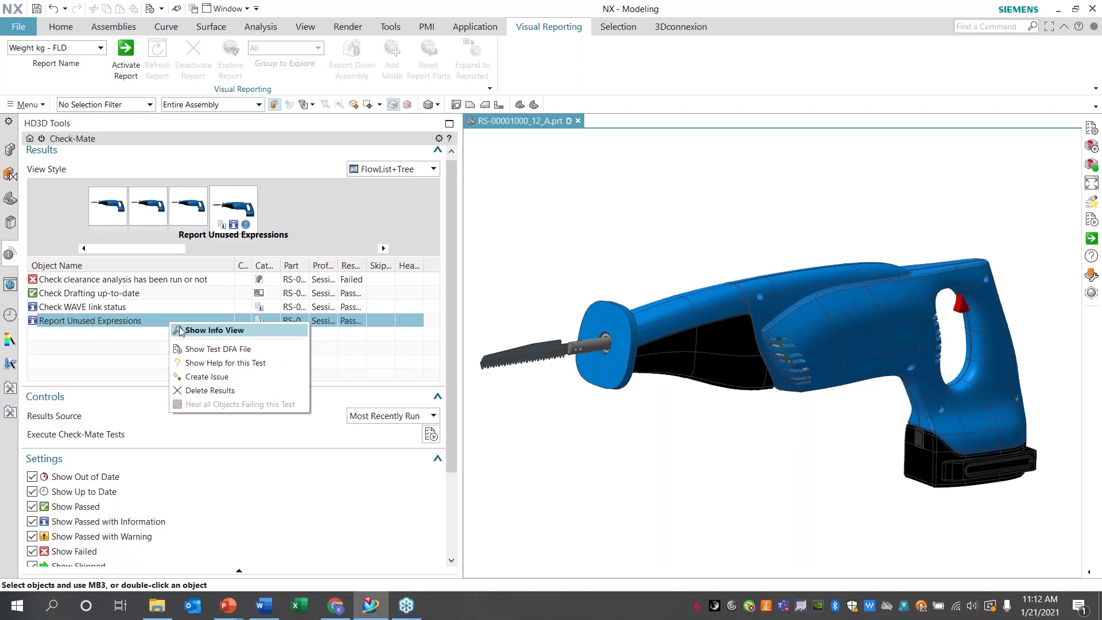
{"action": "left_click", "coordinate": [184, 328]}
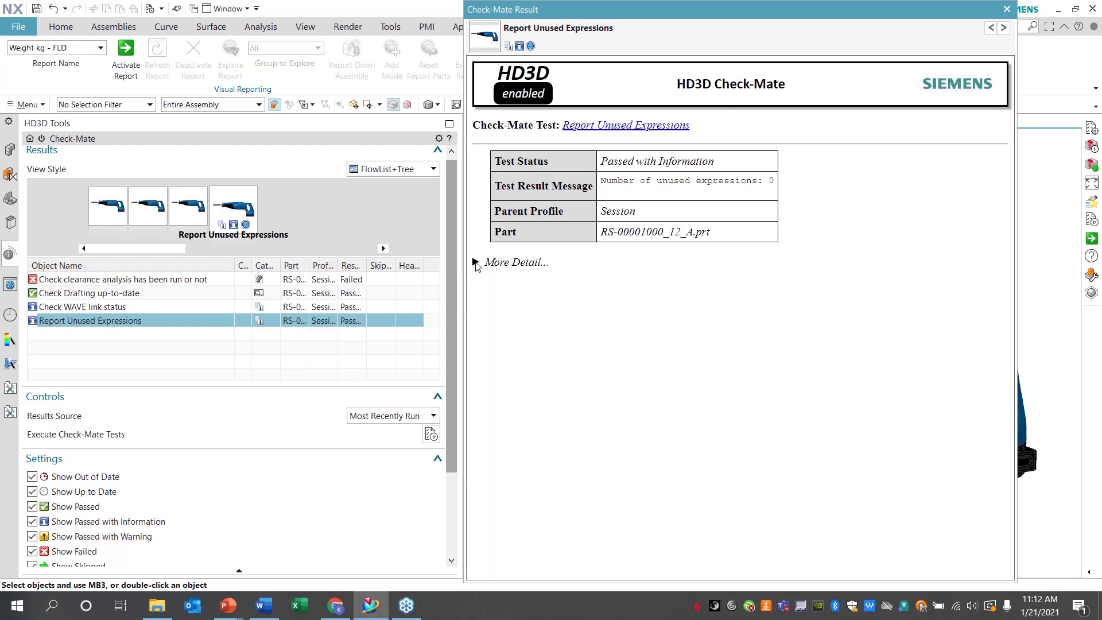
{"action": "left_click", "coordinate": [475, 263]}
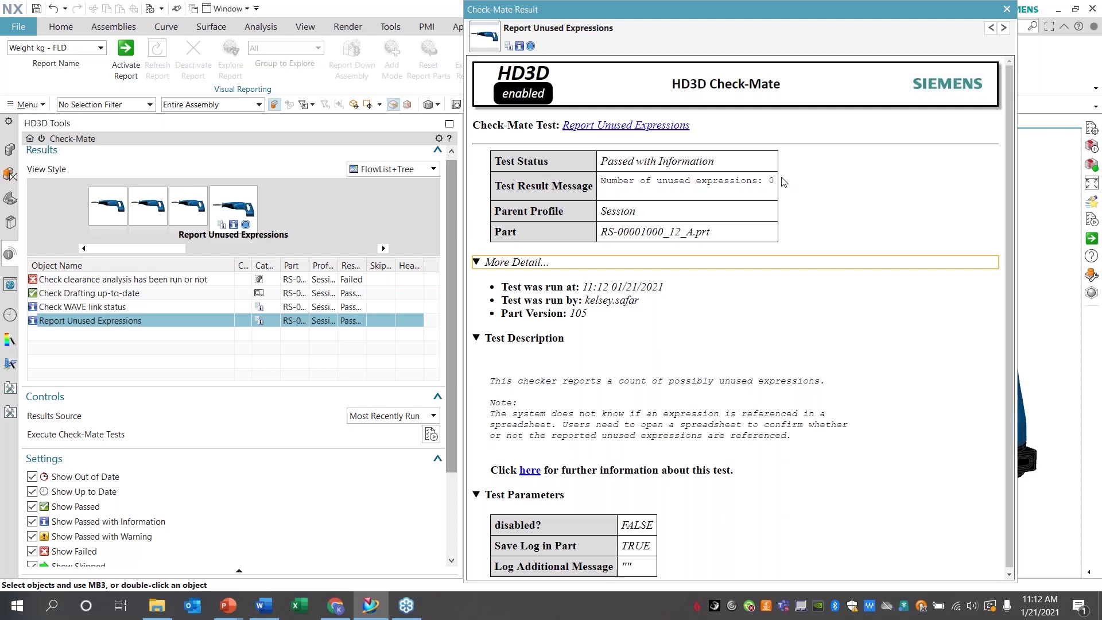
{"action": "left_click", "coordinate": [1007, 9]}
- Show the info view of the Check WAVE link status result, read its expanded details and close the view
{"action": "left_click", "coordinate": [91, 305]}
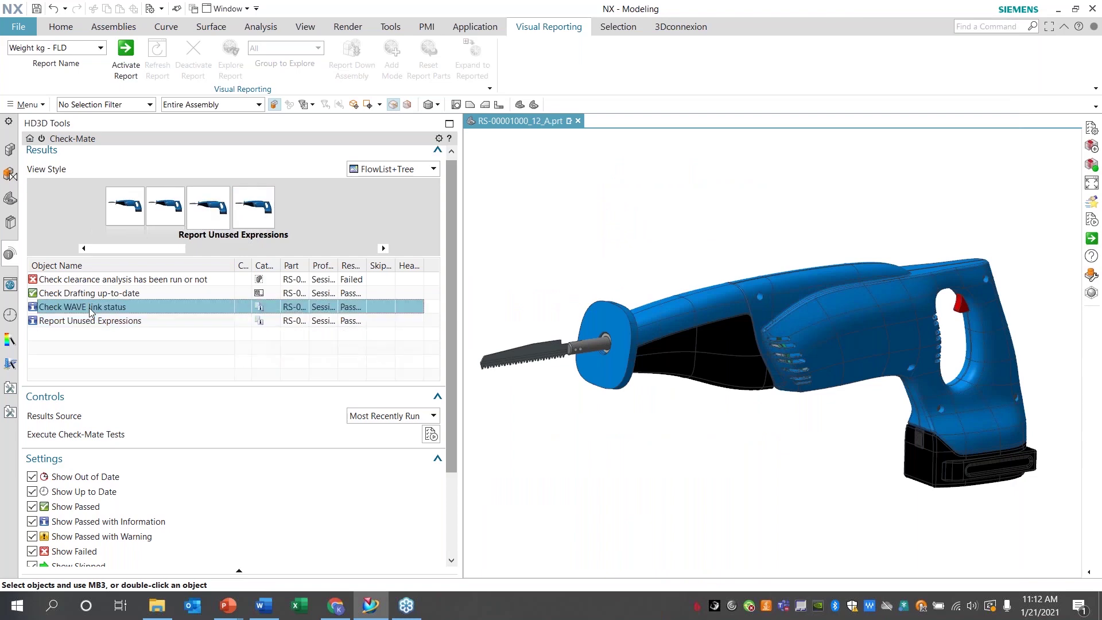
{"action": "right_click", "coordinate": [93, 308]}
{"action": "left_click", "coordinate": [101, 316]}
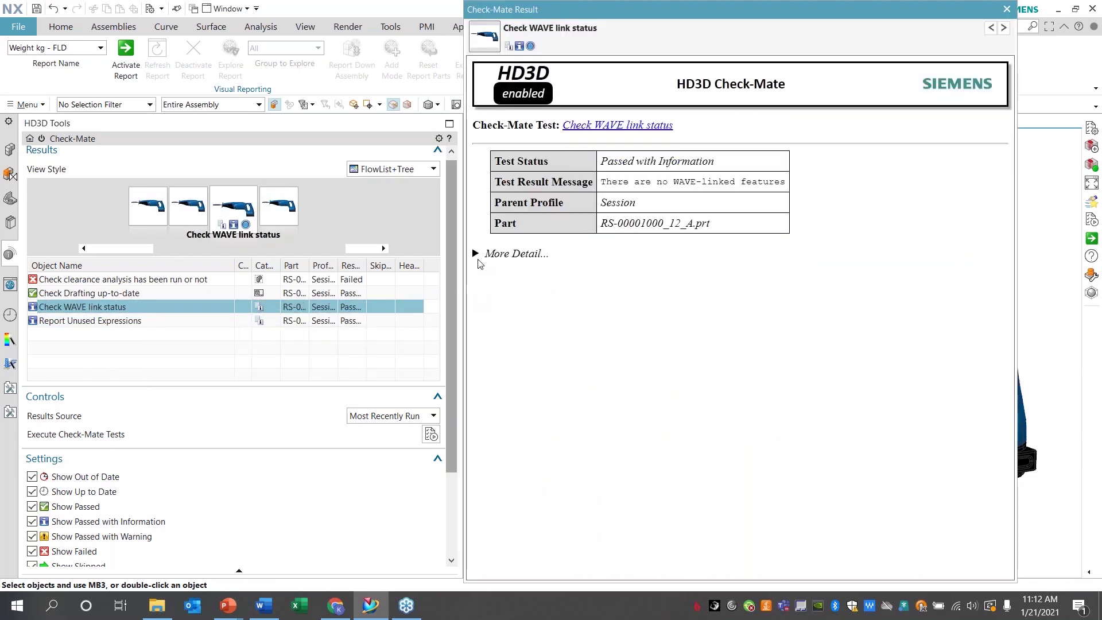
{"action": "left_click", "coordinate": [477, 254]}
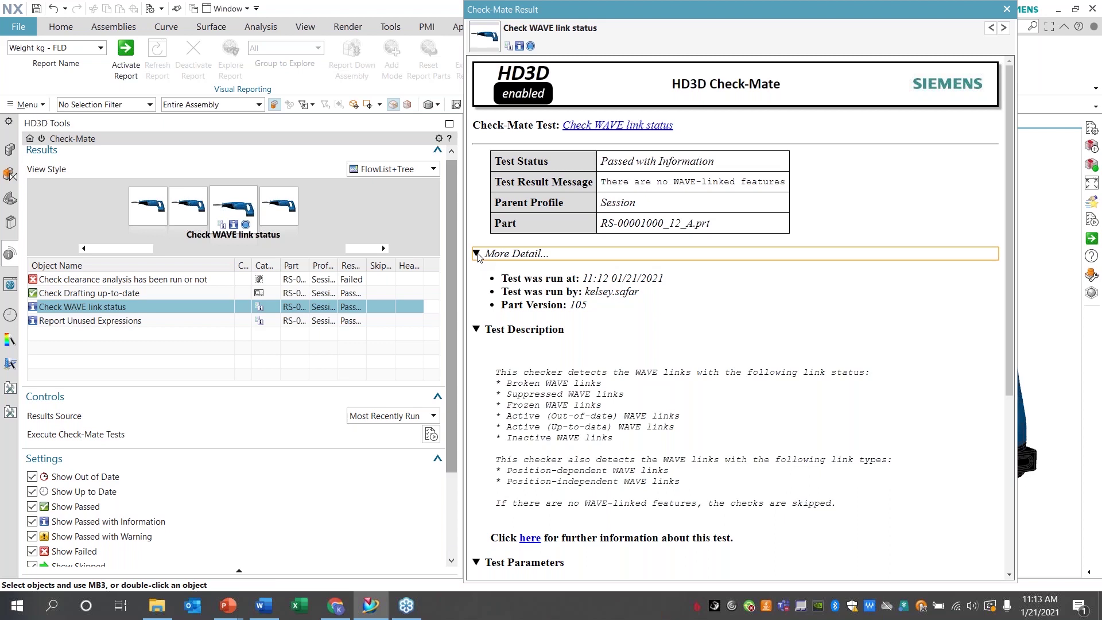
{"action": "left_click", "coordinate": [1007, 9]}
- Examine the result summaries of the drafting up-to-date test and the clearance analysis test
{"action": "left_click", "coordinate": [103, 293]}
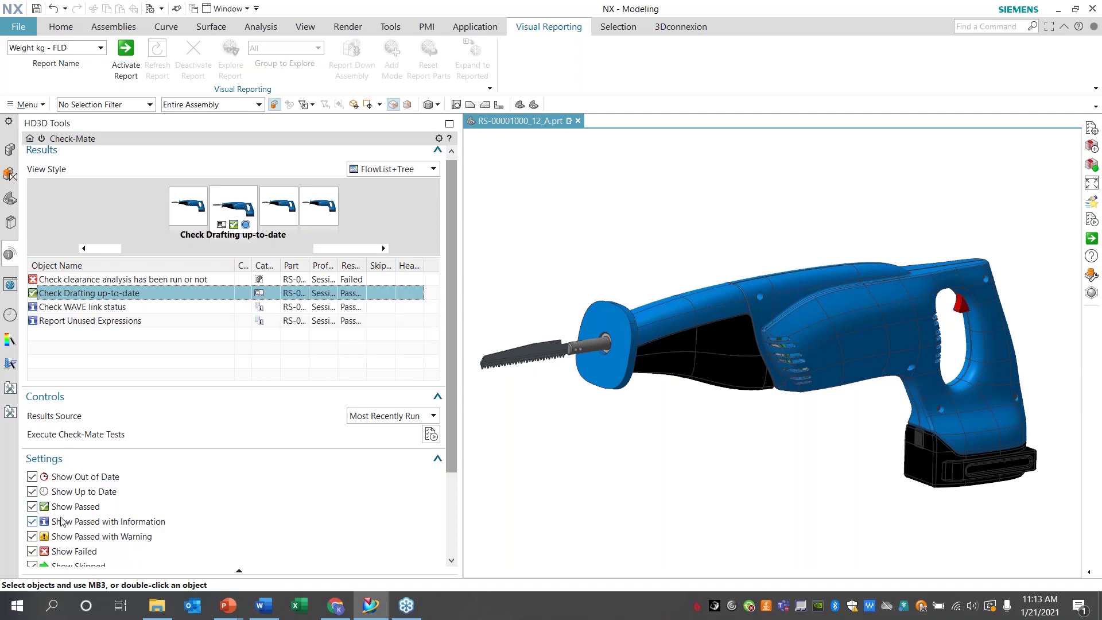
{"action": "left_click", "coordinate": [181, 281]}
{"action": "mouse_move", "coordinate": [181, 281]}
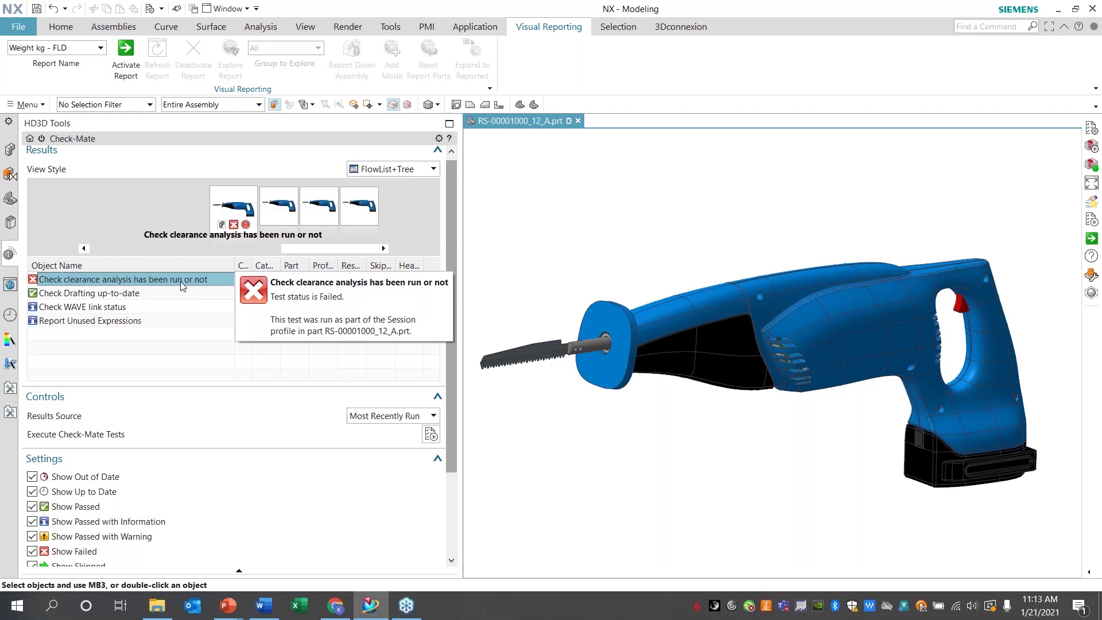
- Create clearance set SET1 between components with one collection of all objects, and perform the clearance analysis
{"action": "left_click", "coordinate": [123, 32]}
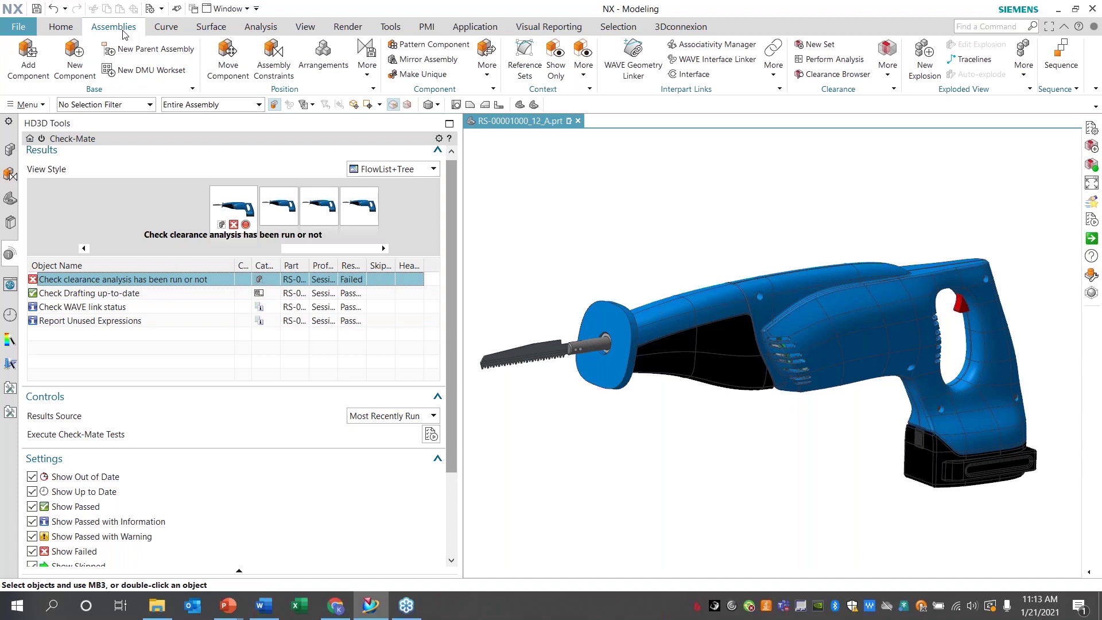
{"action": "left_click", "coordinate": [892, 51]}
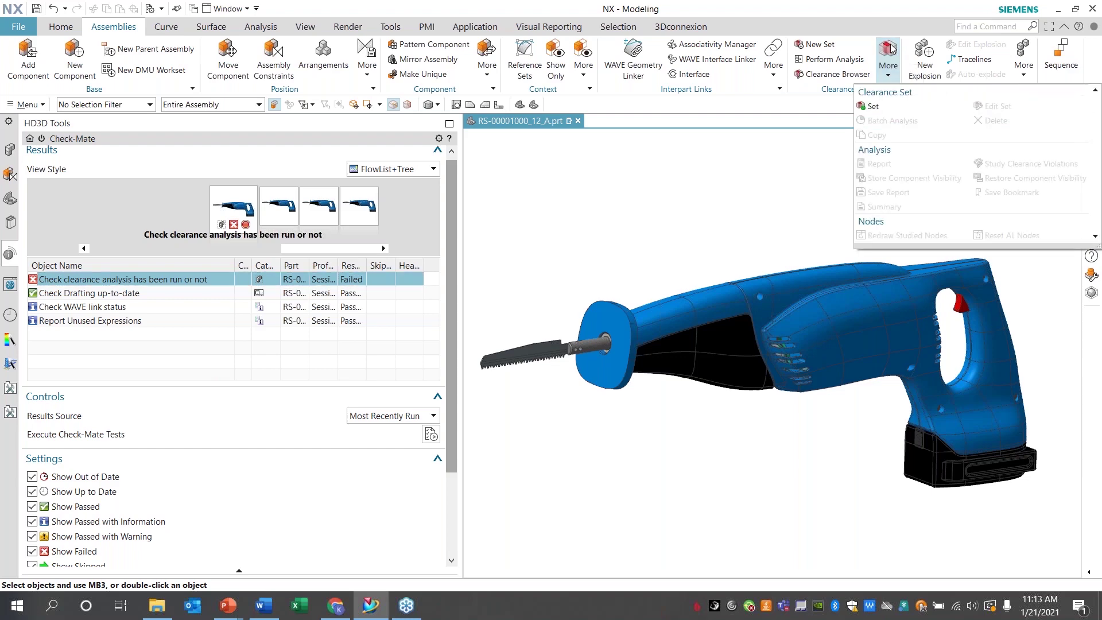
{"action": "left_click", "coordinate": [872, 107]}
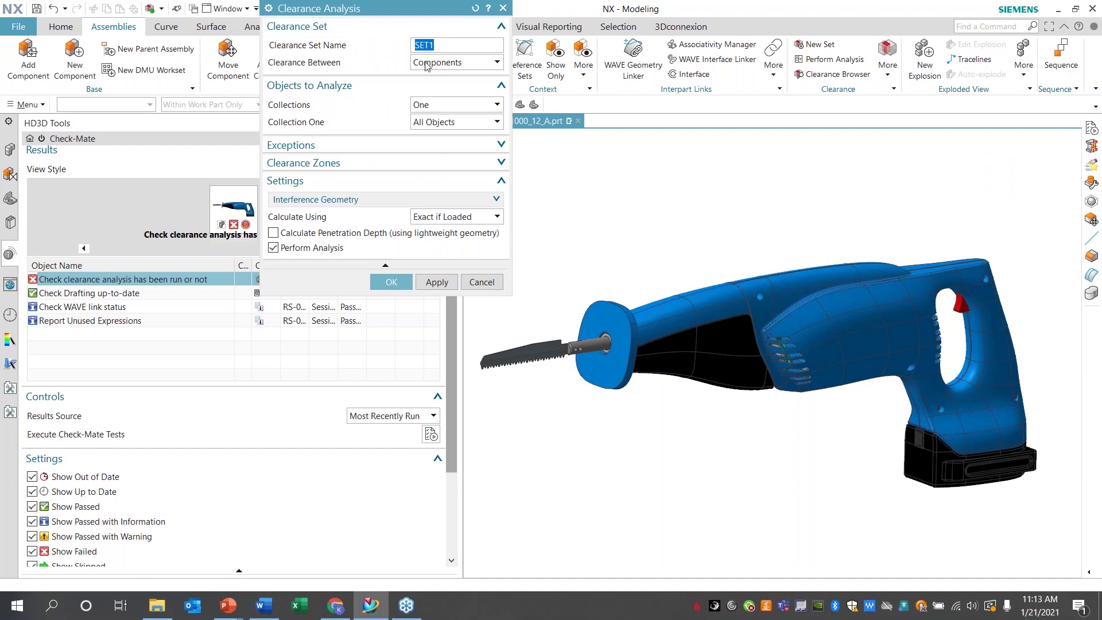
{"action": "left_click", "coordinate": [473, 64]}
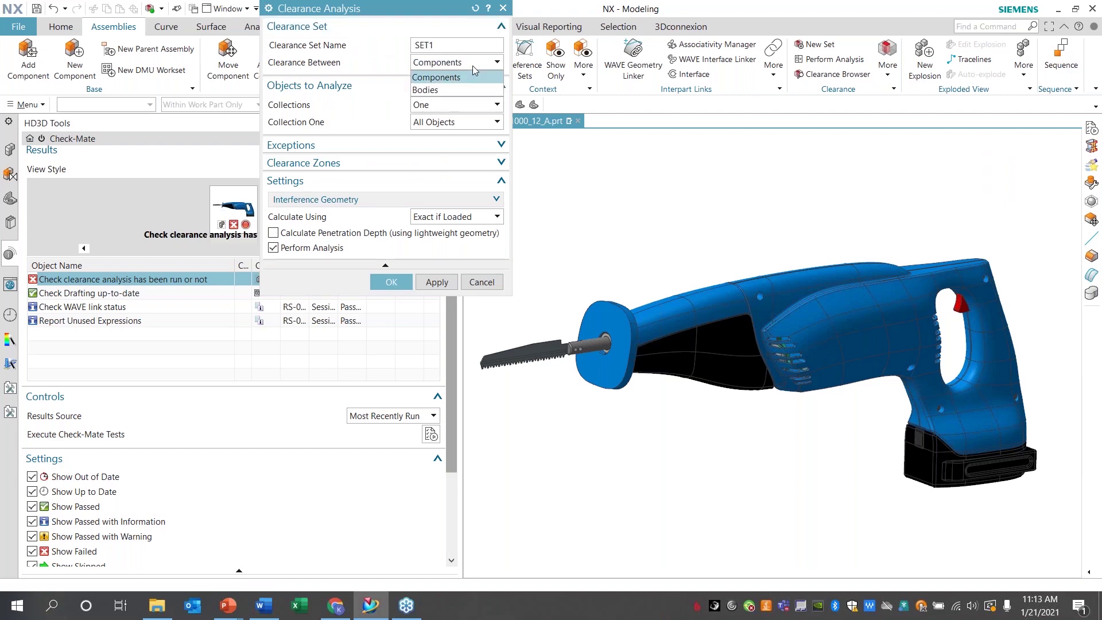
{"action": "left_click", "coordinate": [473, 66]}
{"action": "left_click", "coordinate": [459, 123]}
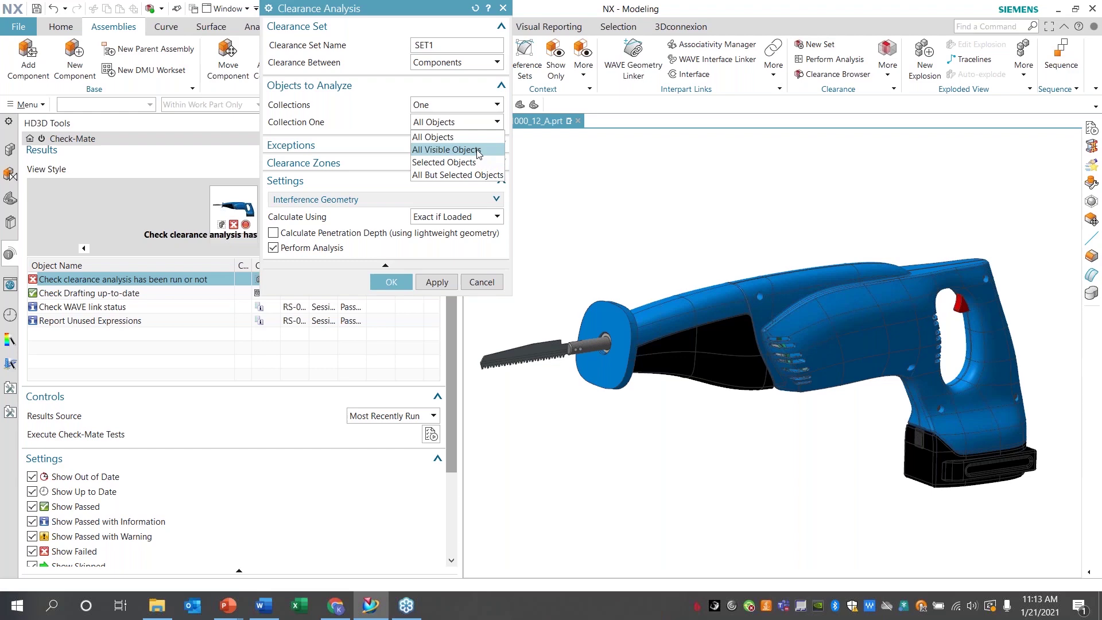
{"action": "left_click", "coordinate": [476, 138]}
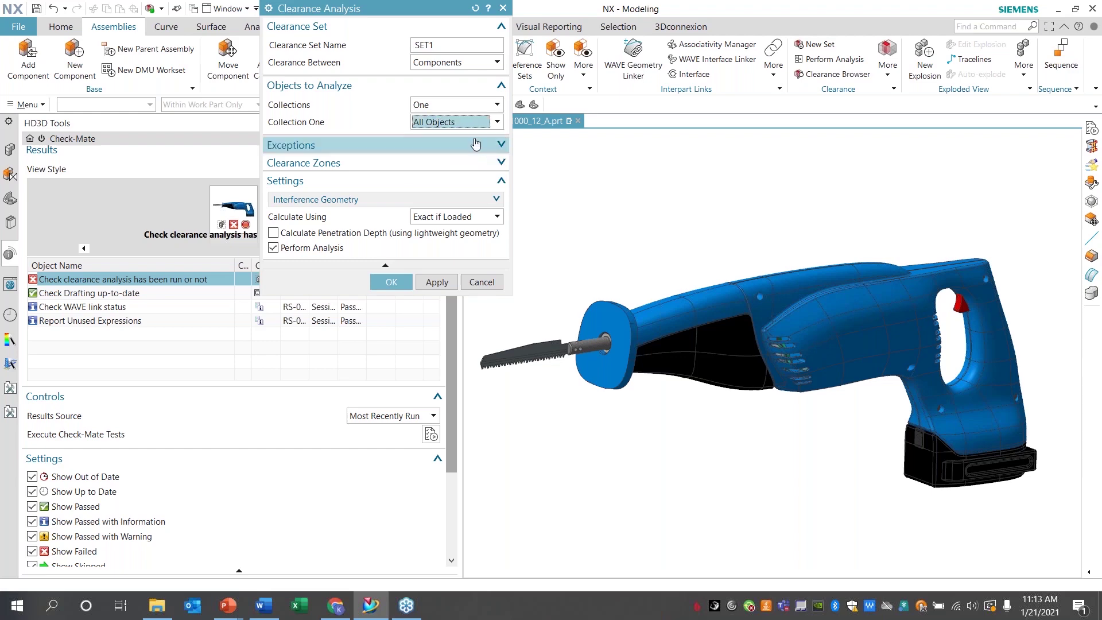
{"action": "left_click", "coordinate": [400, 276]}
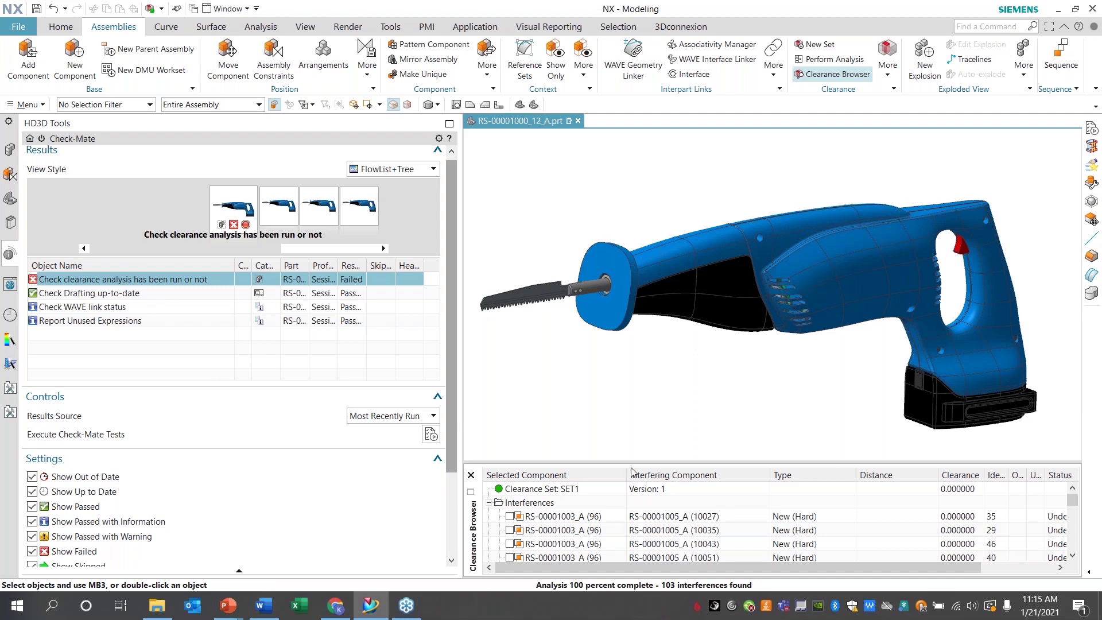
- Find the hard interference between RS-00001023_A (11427) and RS-00001001_A (41) in the clearance results and isolate it with Study Interference
{"action": "scroll", "coordinate": [657, 499], "scroll_direction": "down", "scroll_amount": 2}
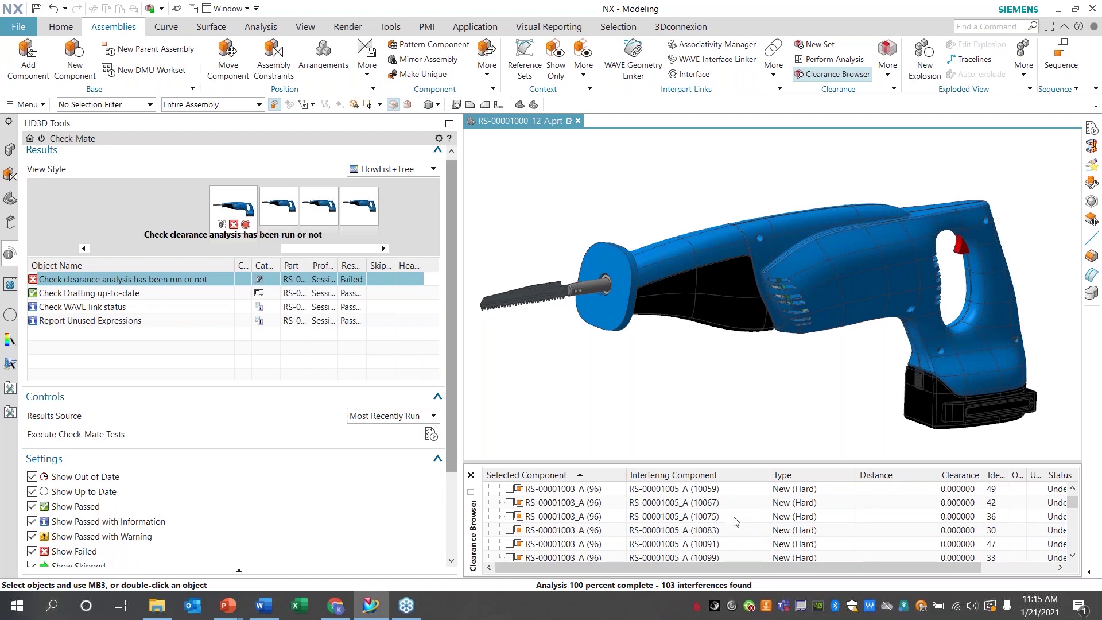
{"action": "scroll", "coordinate": [737, 522], "scroll_direction": "down", "scroll_amount": 1}
{"action": "scroll", "coordinate": [736, 521], "scroll_direction": "down", "scroll_amount": 5}
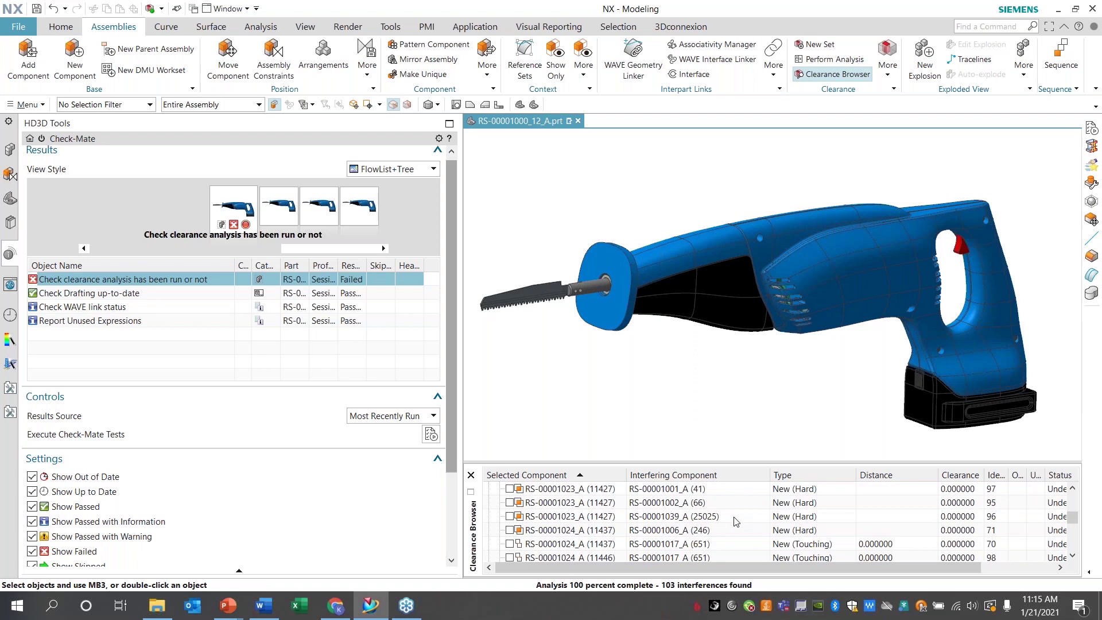
{"action": "left_click", "coordinate": [736, 489]}
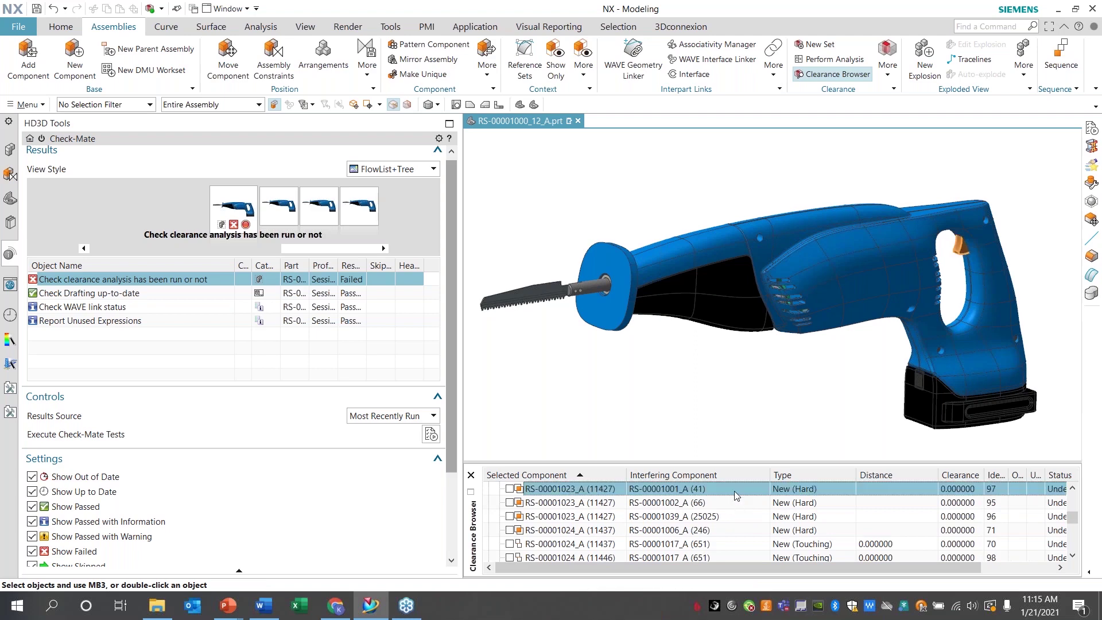
{"action": "right_click", "coordinate": [737, 489]}
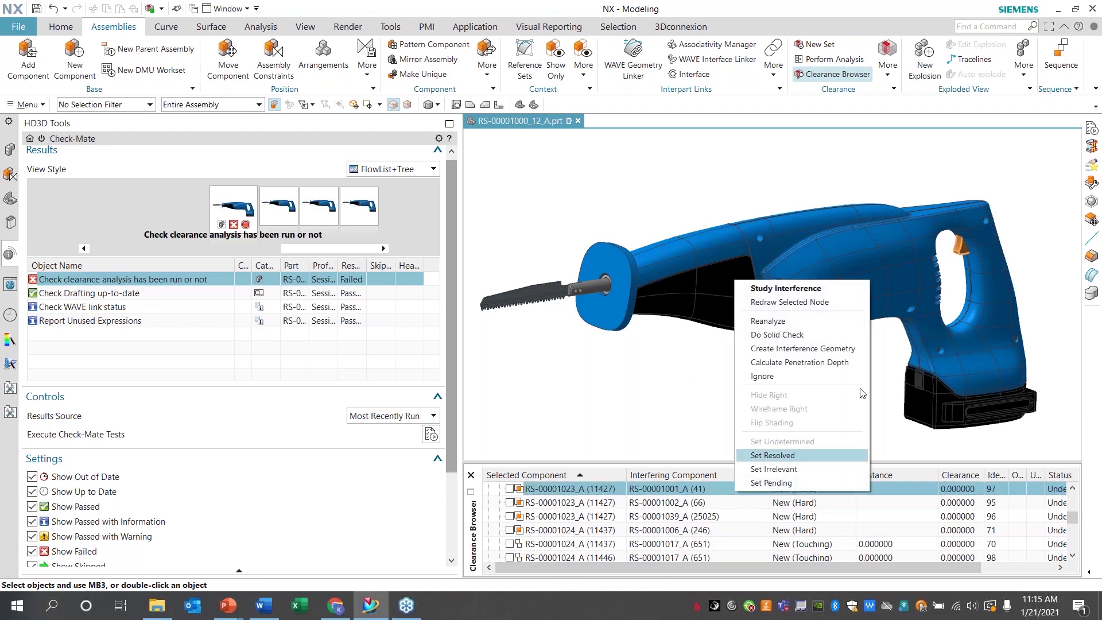
{"action": "left_click", "coordinate": [779, 288]}
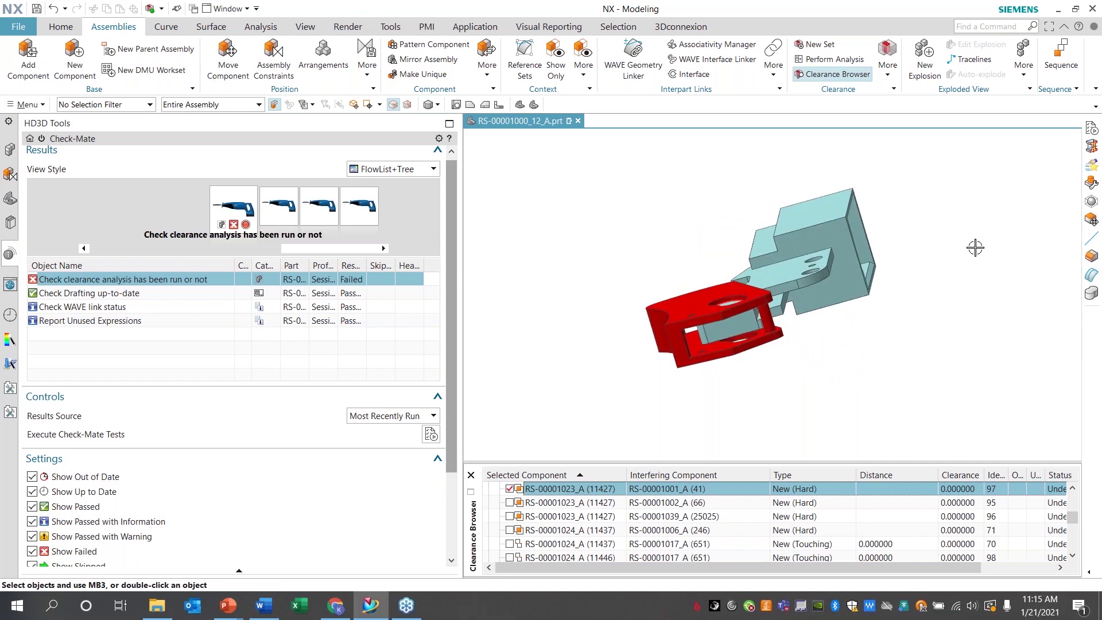
- Calculate the penetration depth of the isolated interference, inspect it from several angles and restore component visibility
{"action": "right_click", "coordinate": [888, 489]}
{"action": "left_click", "coordinate": [924, 357]}
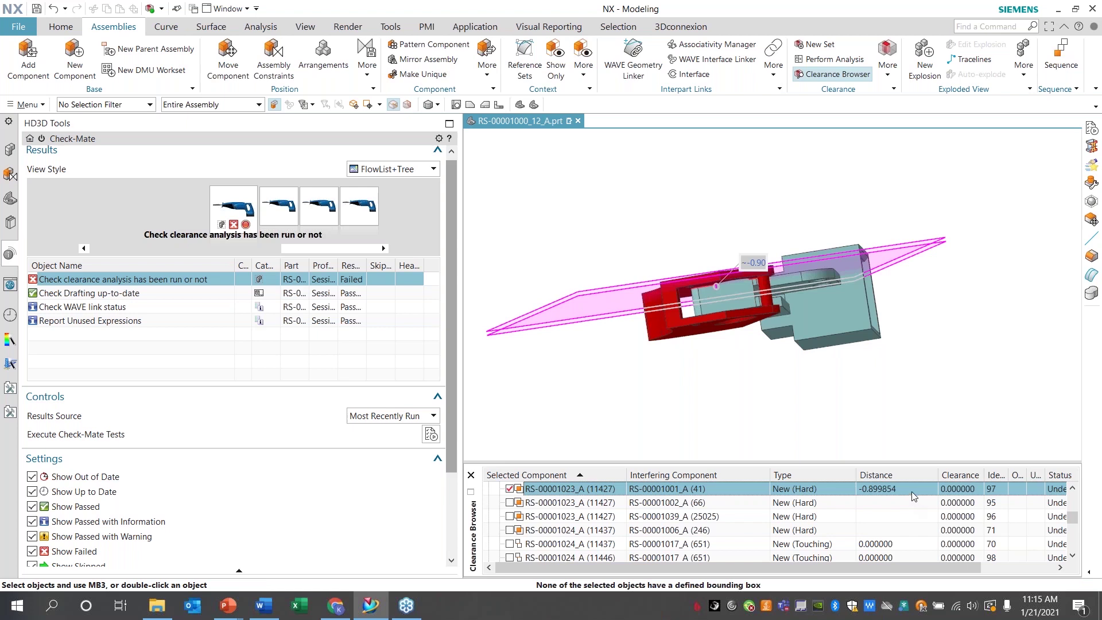
{"action": "middle_click_drag", "start_coordinate": [901, 403], "coordinate": [949, 369]}
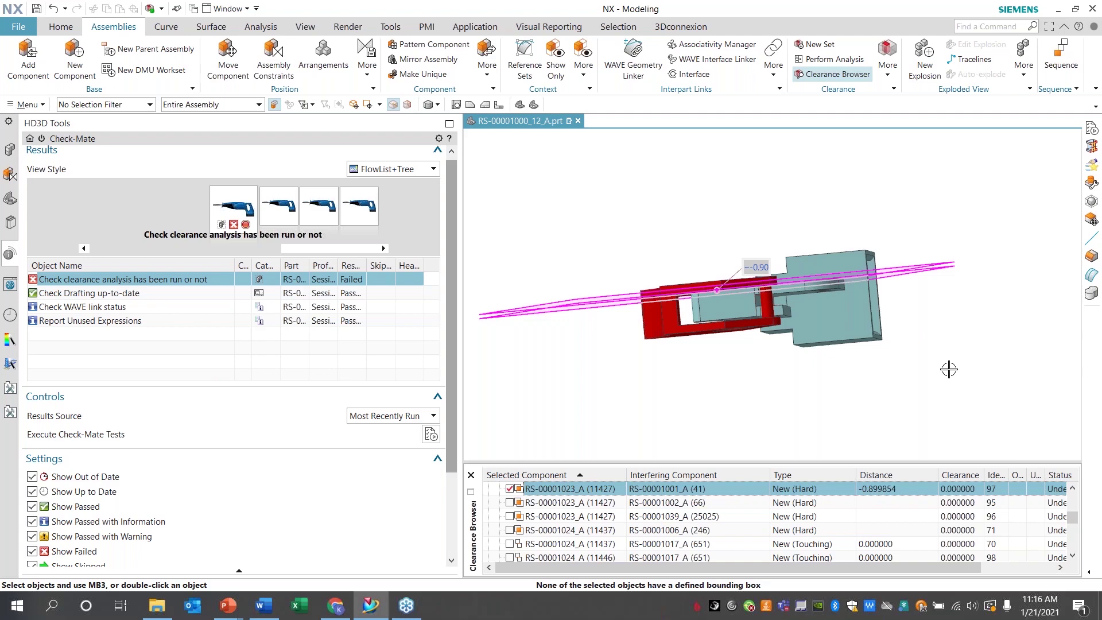
{"action": "middle_click_drag", "start_coordinate": [949, 369], "coordinate": [928, 377]}
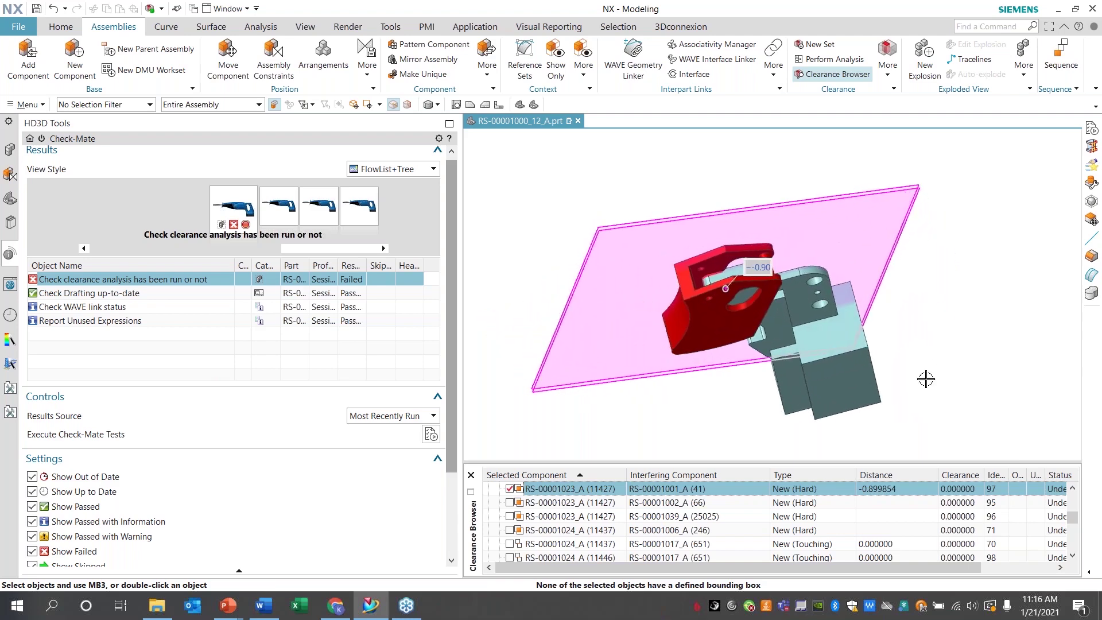
{"action": "right_click", "coordinate": [915, 490]}
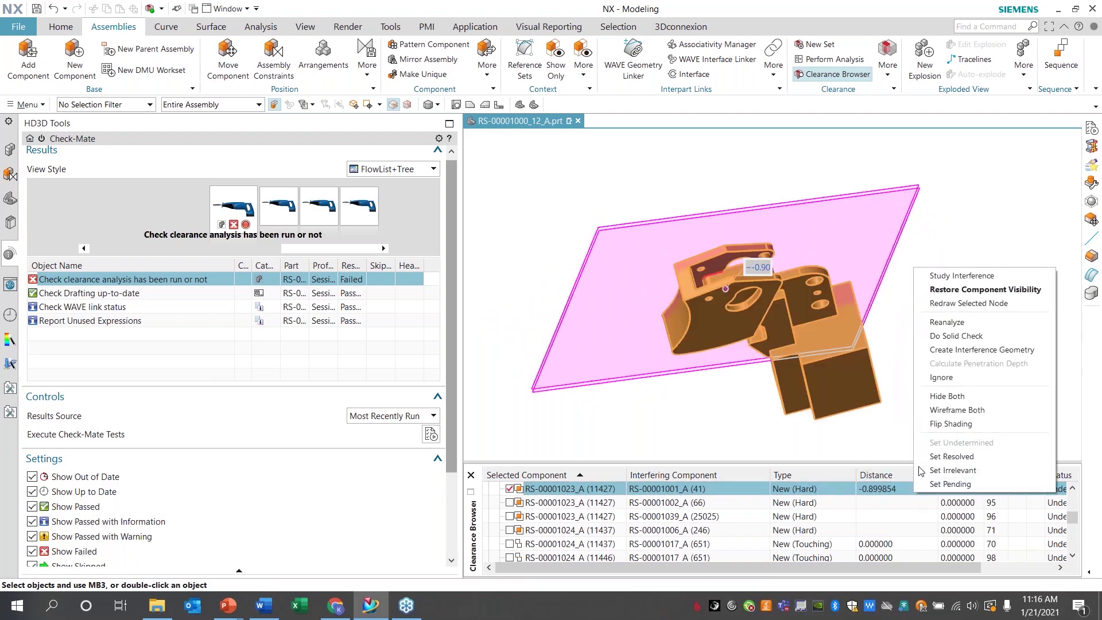
{"action": "left_click", "coordinate": [966, 290]}
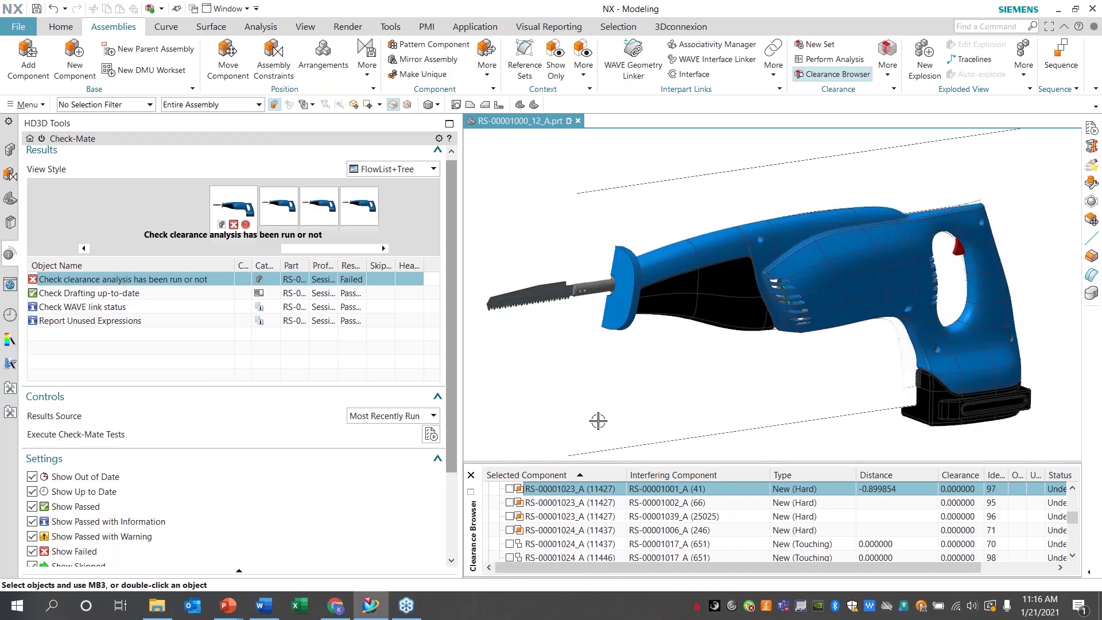
- Hide the raster images with Show and Hide and close the dialog
{"action": "left_click", "coordinate": [306, 26]}
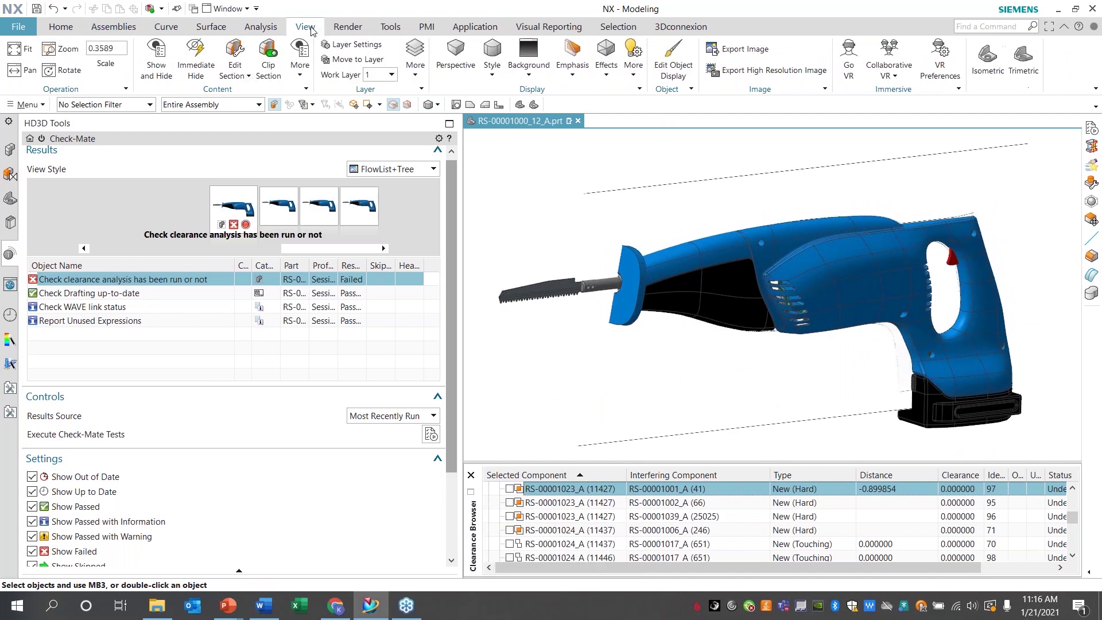
{"action": "left_click", "coordinate": [156, 57]}
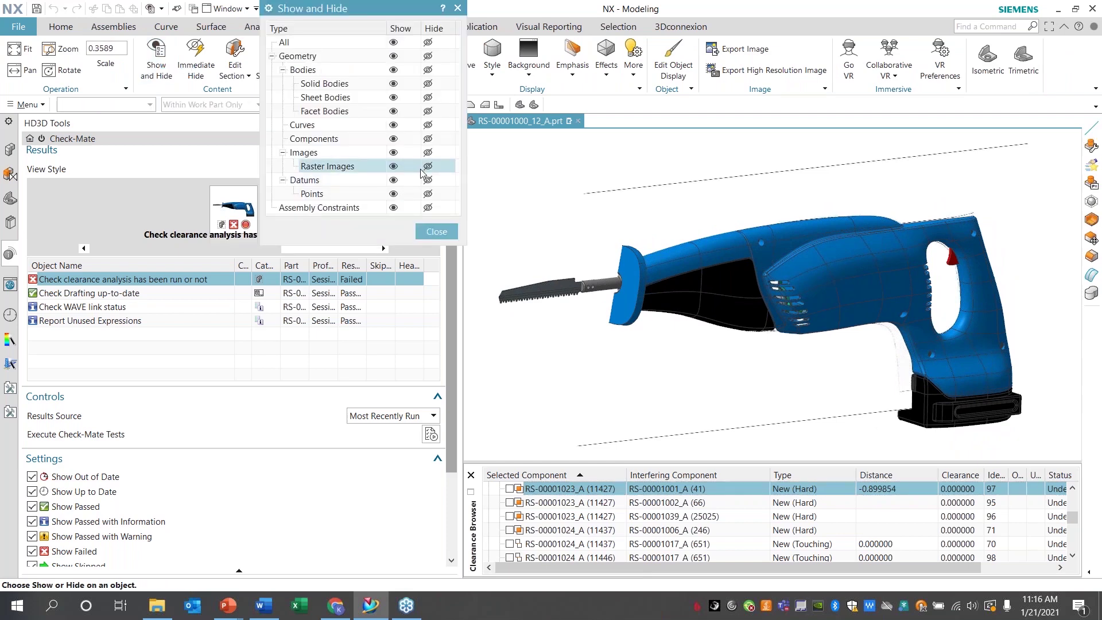
{"action": "left_click", "coordinate": [427, 167]}
{"action": "left_click", "coordinate": [436, 231]}
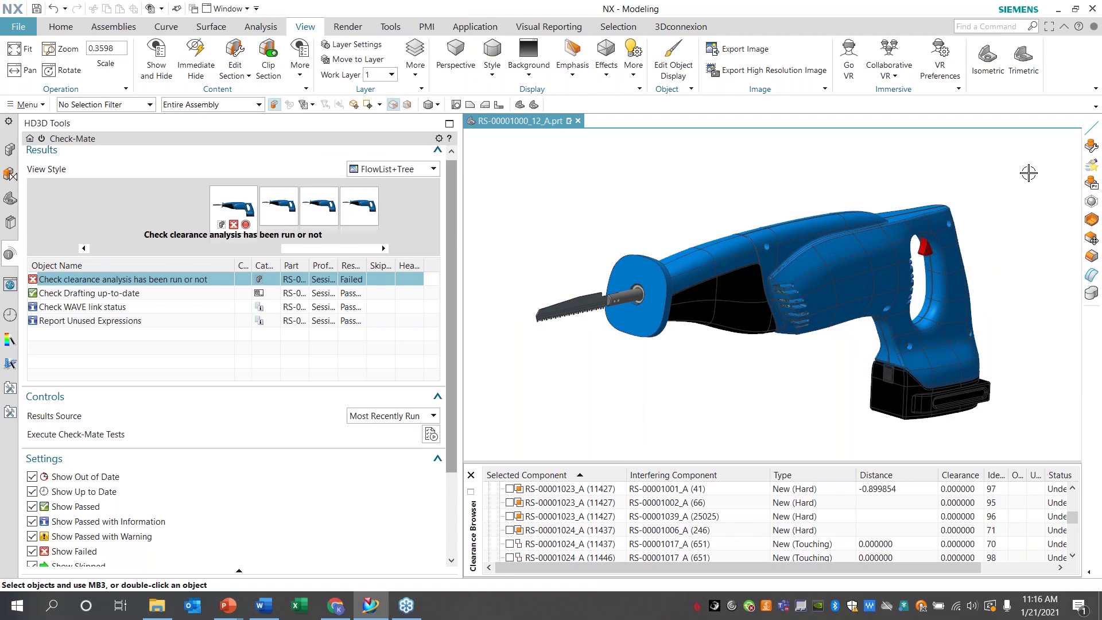
- Switch from the presentation slideshow back to the NX window with the saw assembly
{"action": "key", "text": "super+Tab"}
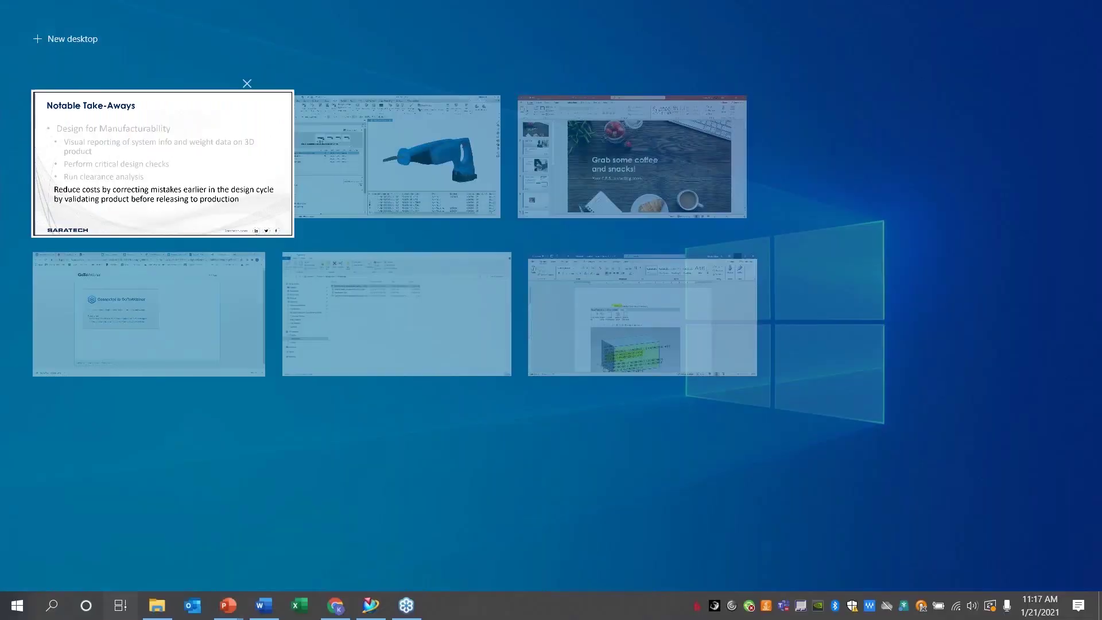
{"action": "key", "text": "Right"}
{"action": "key", "text": "Return"}
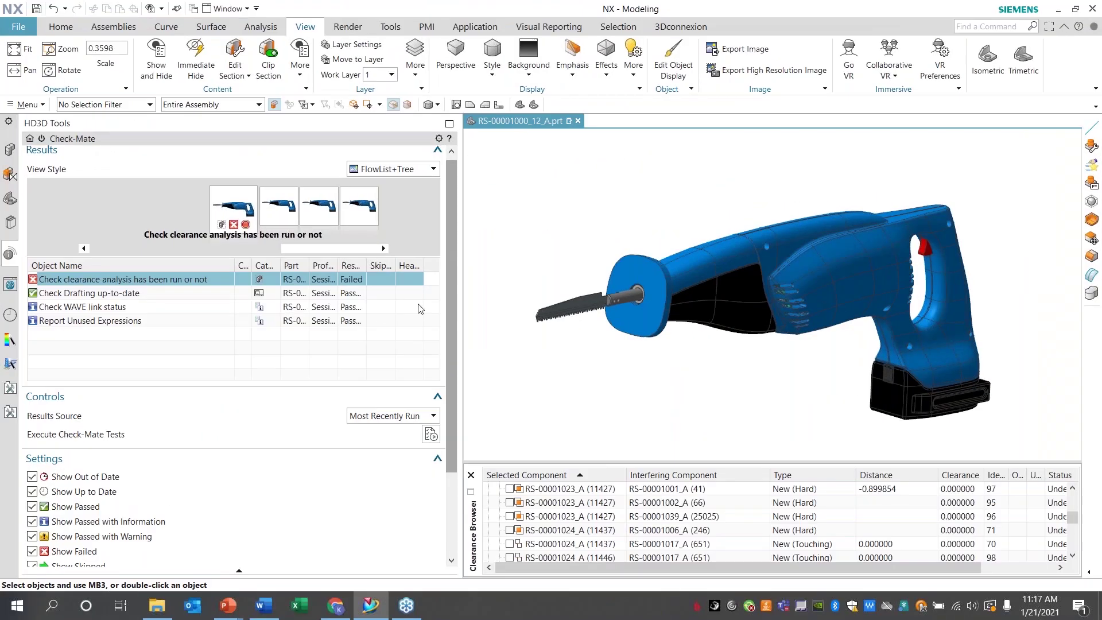
- Examine the Load Components level options in the Check-Mate test setup and close the setup without changes
{"action": "scroll", "coordinate": [455, 373], "scroll_direction": "down", "scroll_amount": 3}
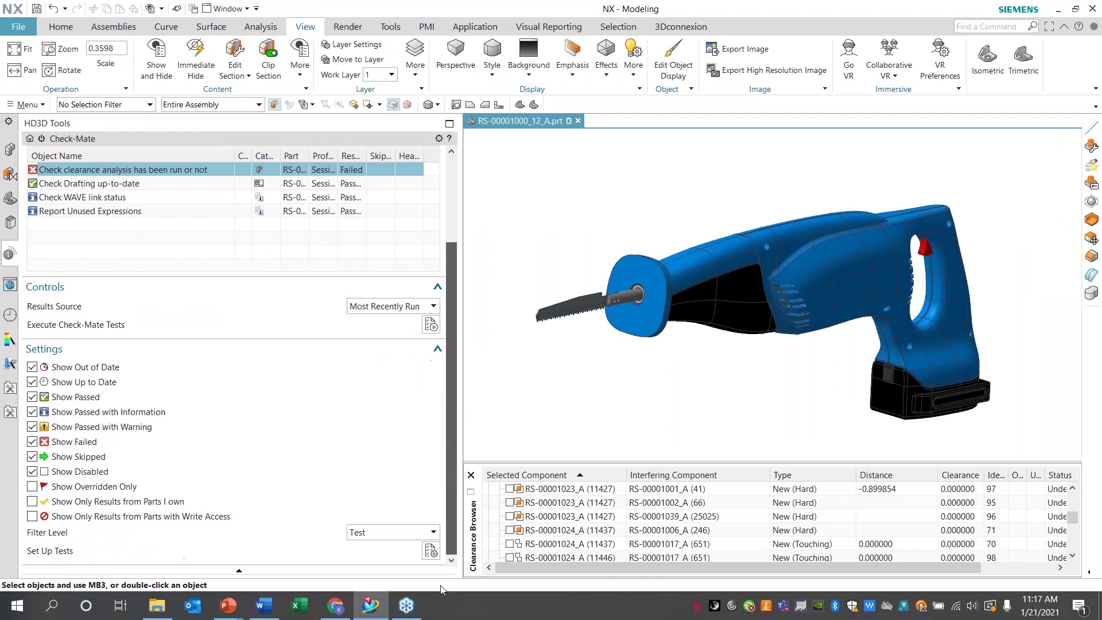
{"action": "left_click", "coordinate": [432, 551]}
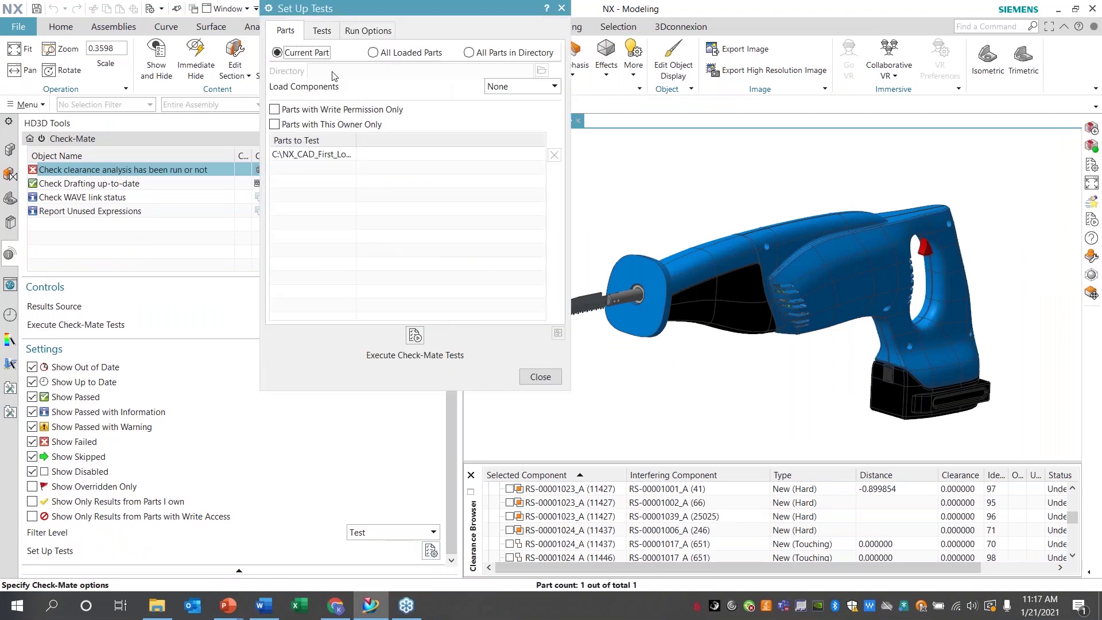
{"action": "left_click", "coordinate": [512, 92]}
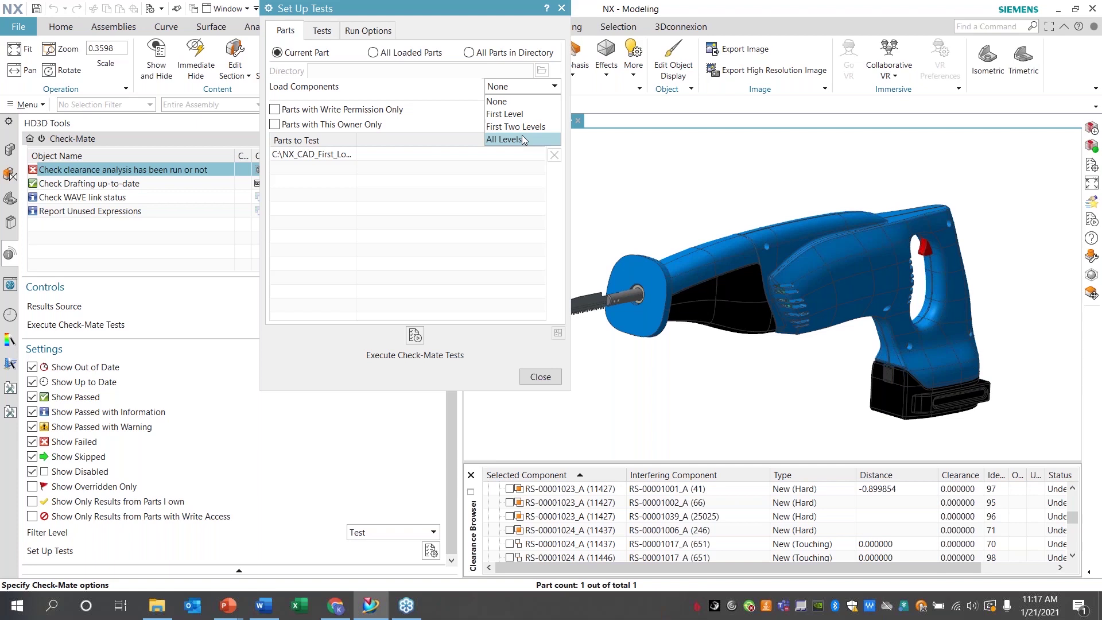
{"action": "left_click", "coordinate": [488, 8]}
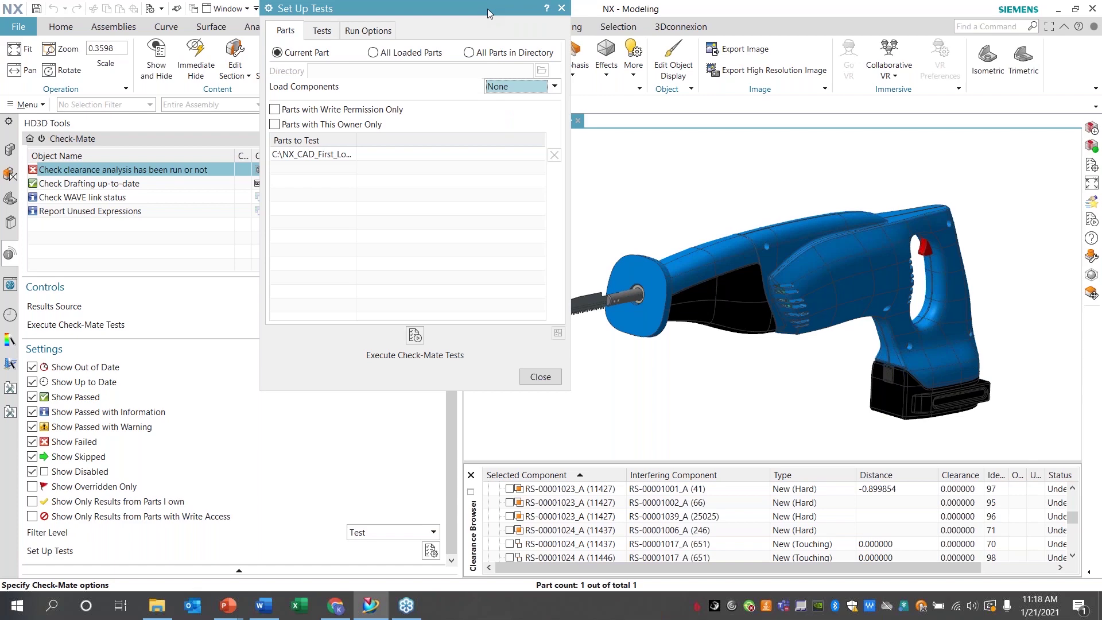
{"action": "left_click", "coordinate": [561, 8]}
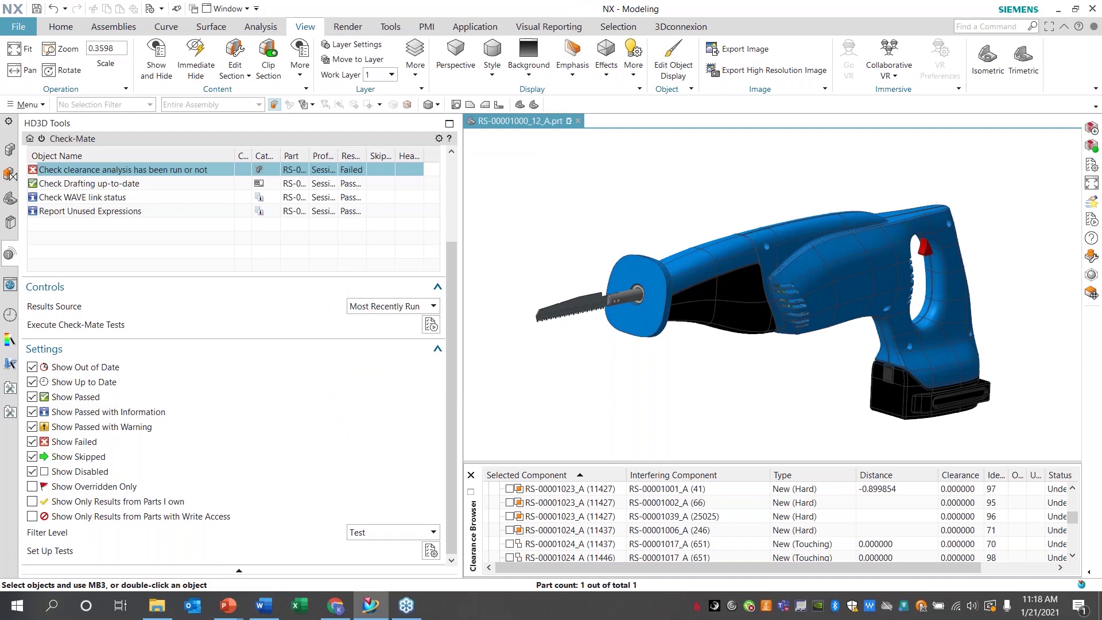
- Calculate the penetration depth of the interference between RS-00001023_A (11427) and RS-00001002_A (66)
{"action": "right_click", "coordinate": [902, 502]}
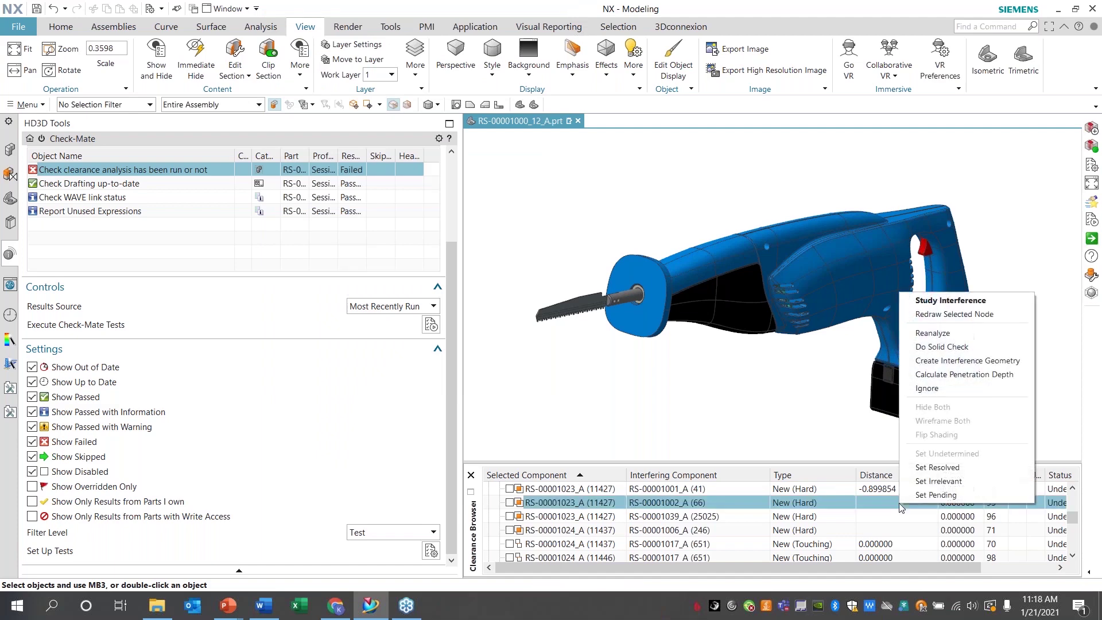
{"action": "left_click", "coordinate": [982, 365]}
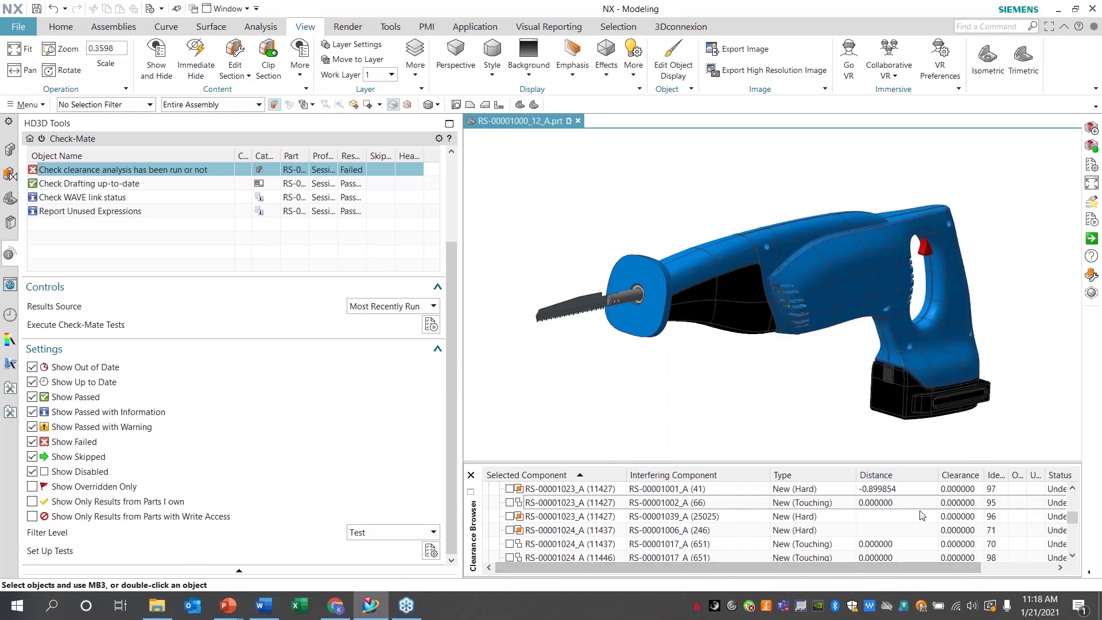
{"action": "left_click_drag", "start_coordinate": [882, 577], "coordinate": [883, 489]}
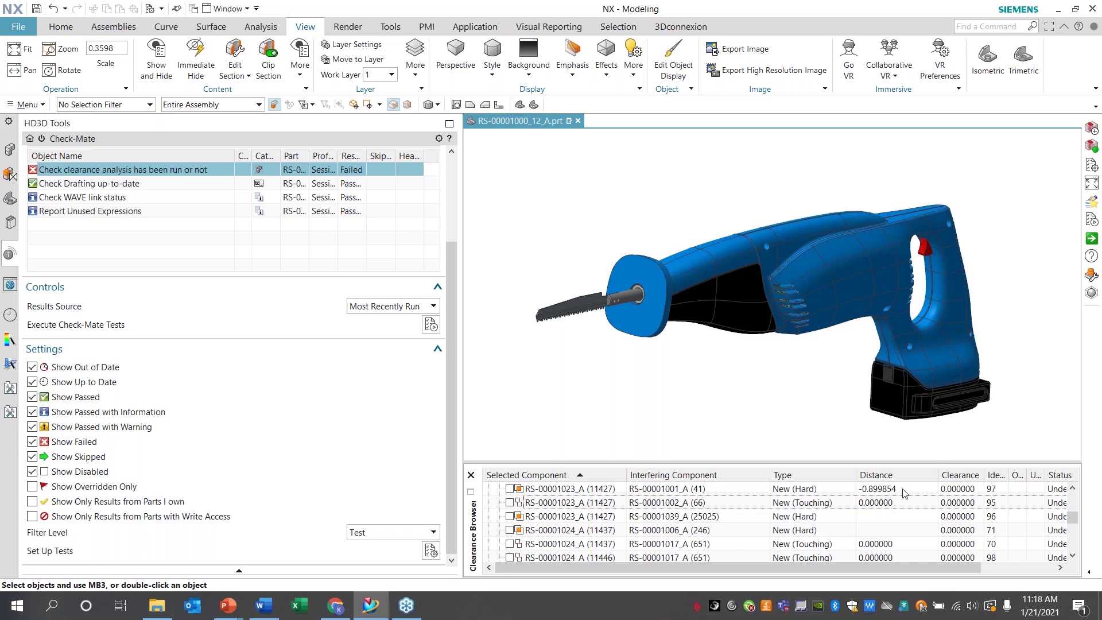
- Select the interference between RS-00001023_A (11427) and RS-00001001_A (41) and review its available actions without applying any
{"action": "left_click", "coordinate": [905, 491]}
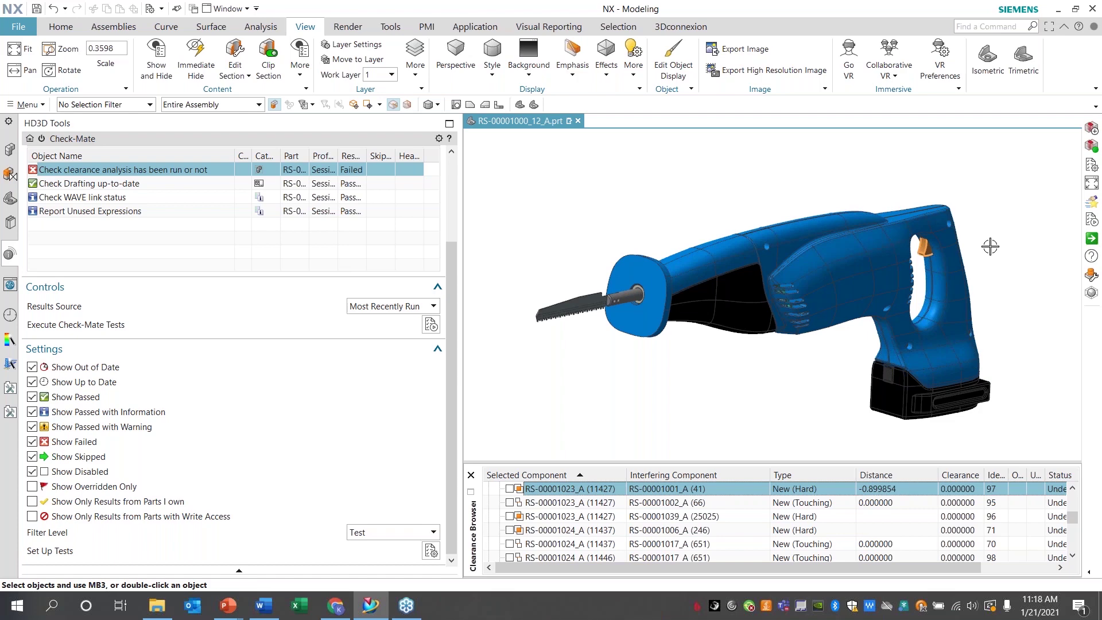
{"action": "right_click", "coordinate": [933, 489]}
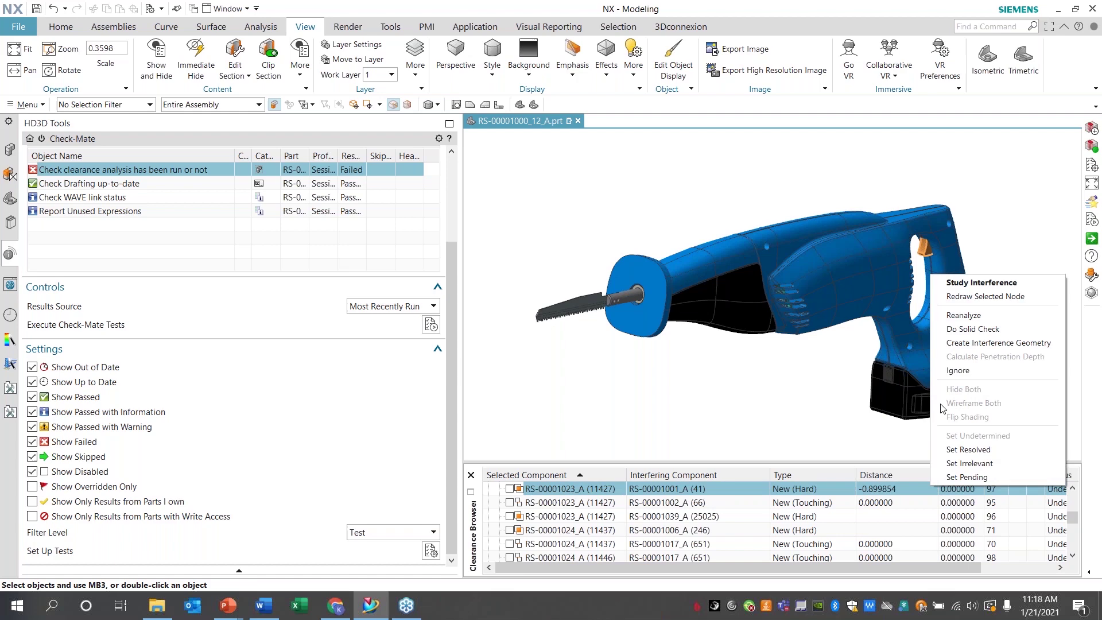
{"action": "left_click", "coordinate": [1020, 220]}
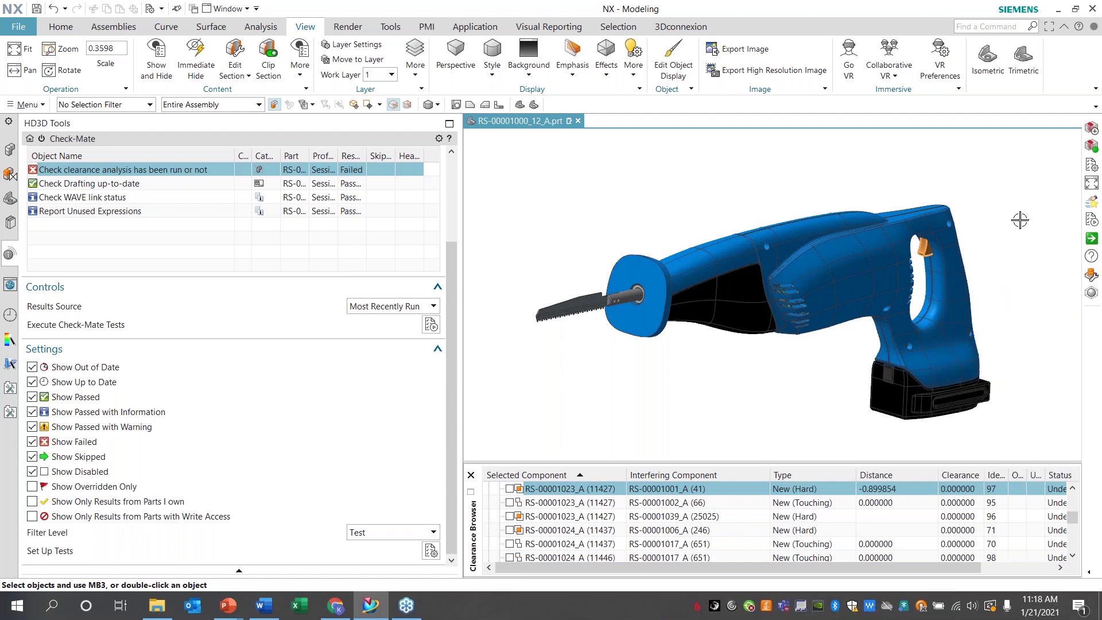